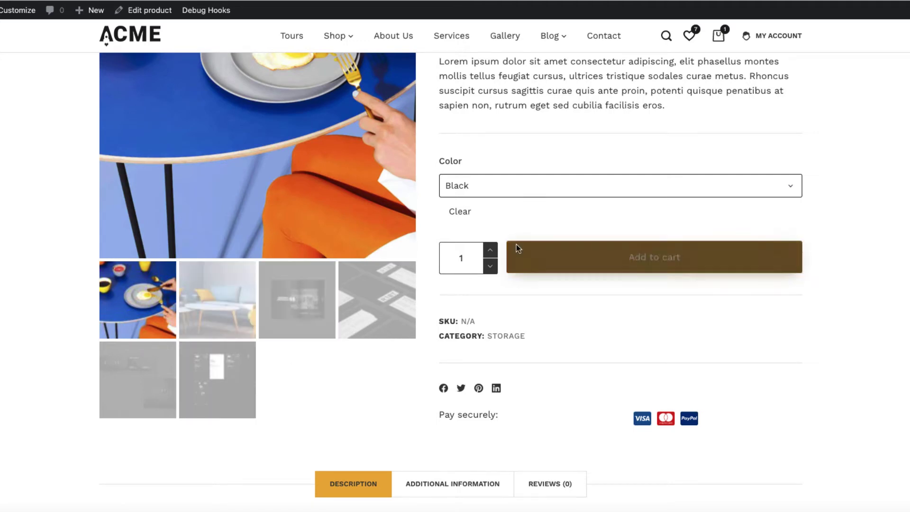
# Pick another color variation of the table product to preview its gallery images
pyautogui.click(503, 191)
pyautogui.click(463, 226)
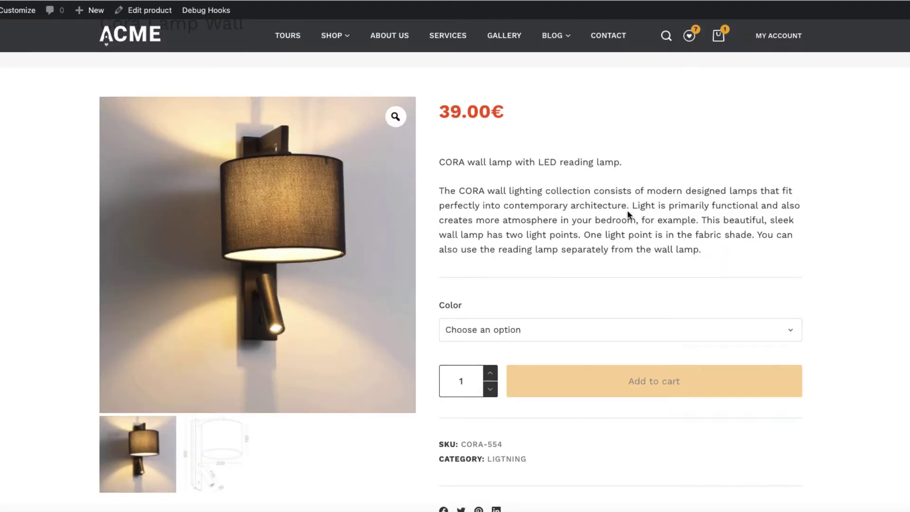
# Select the Black color for the Cora wall lamp, clear the selection, and select Black again to compare the gallery images
pyautogui.scroll(-2, 582, 219)
pyautogui.scroll(-2, 576, 225)
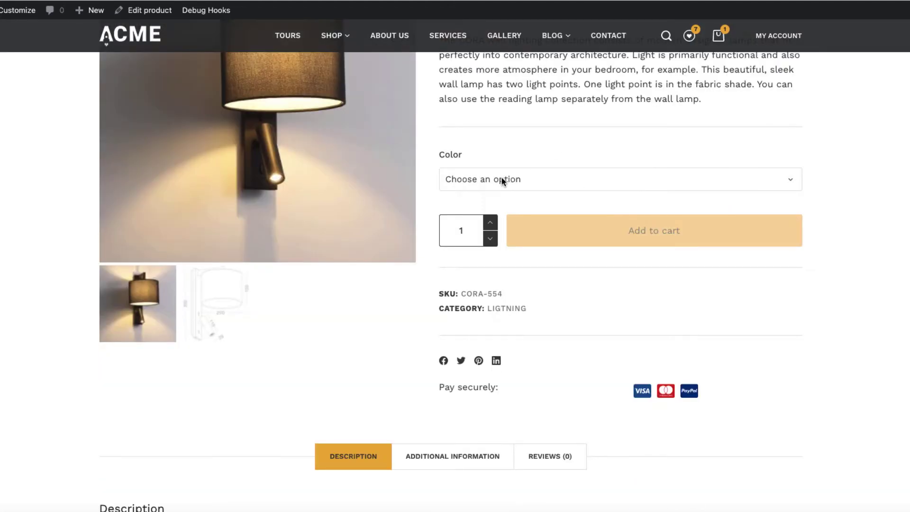
pyautogui.click(501, 178)
pyautogui.click(462, 209)
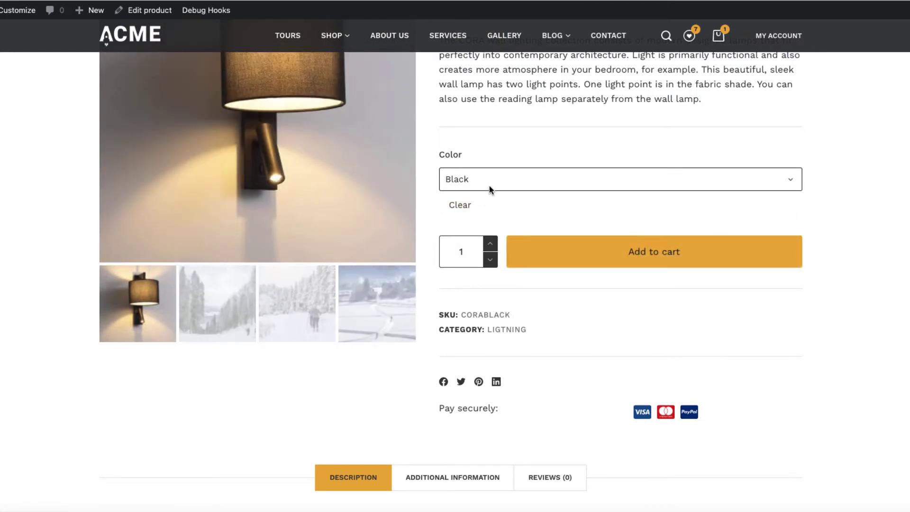
pyautogui.click(459, 205)
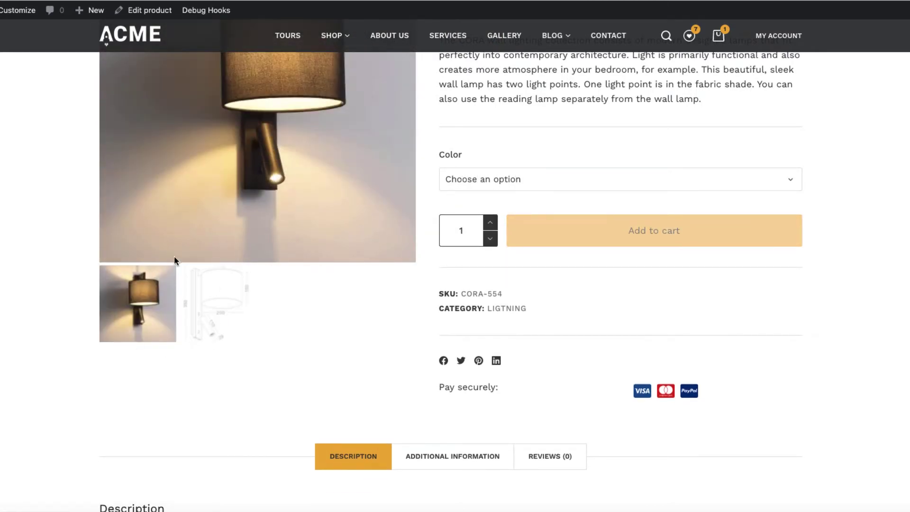
pyautogui.click(533, 180)
pyautogui.click(466, 210)
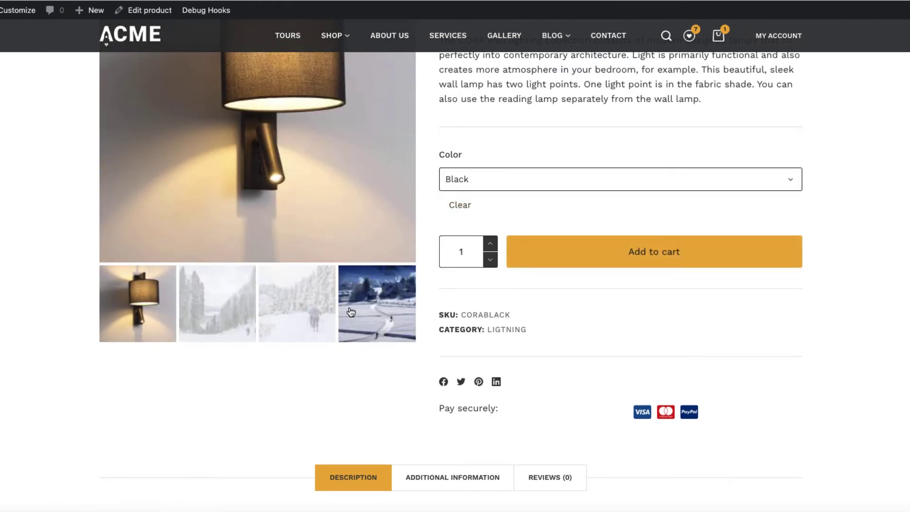
# Open the enlarged gallery of the Black lamp variation, browse through its images, and close it
pyautogui.scroll(2, 366, 308)
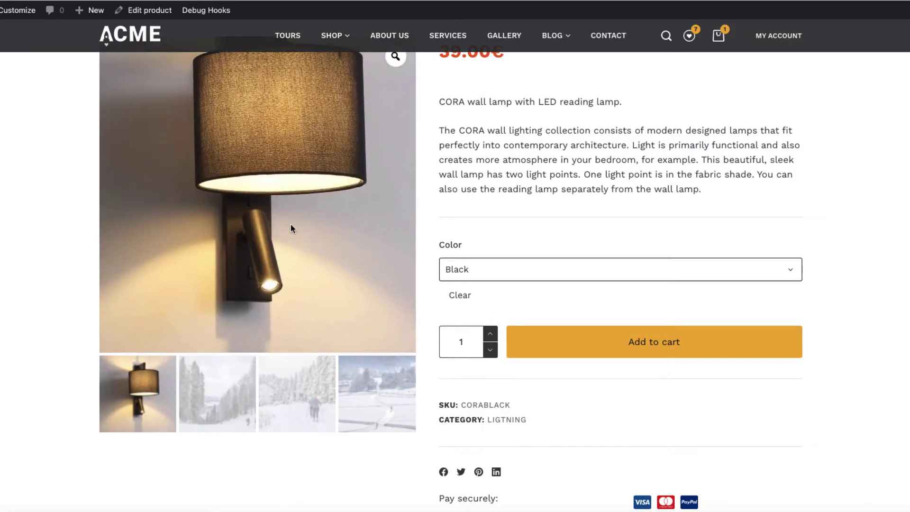
pyautogui.scroll(1, 325, 244)
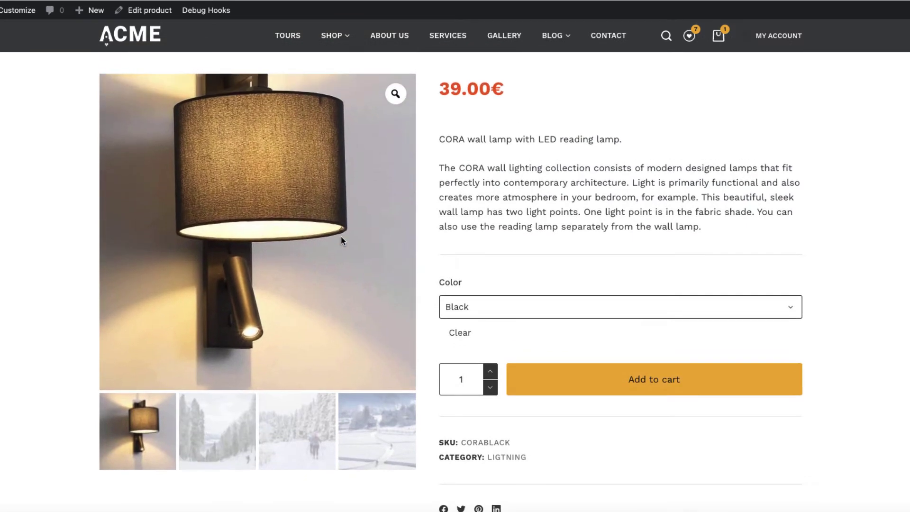
pyautogui.click(398, 96)
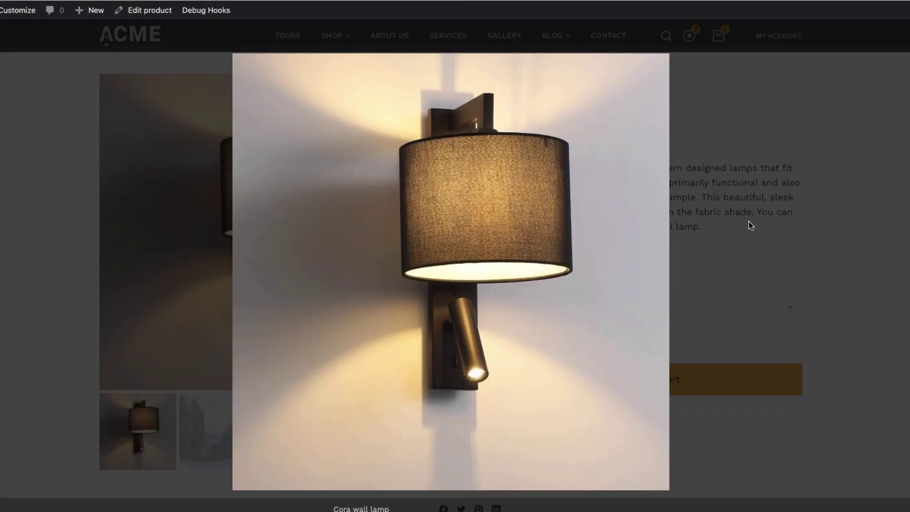
pyautogui.press('Right')
pyautogui.press('Right')
pyautogui.press('Right')
pyautogui.press('Right')
pyautogui.press('Right')
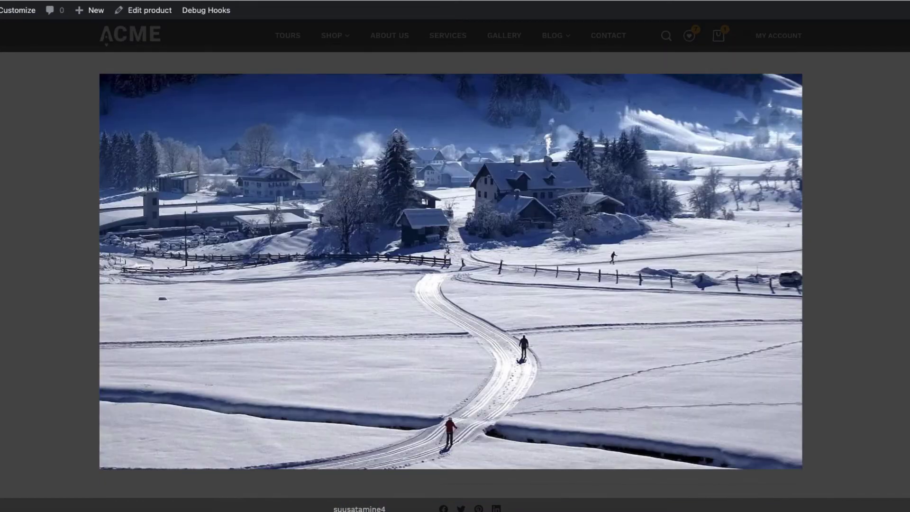
pyautogui.press('Escape')
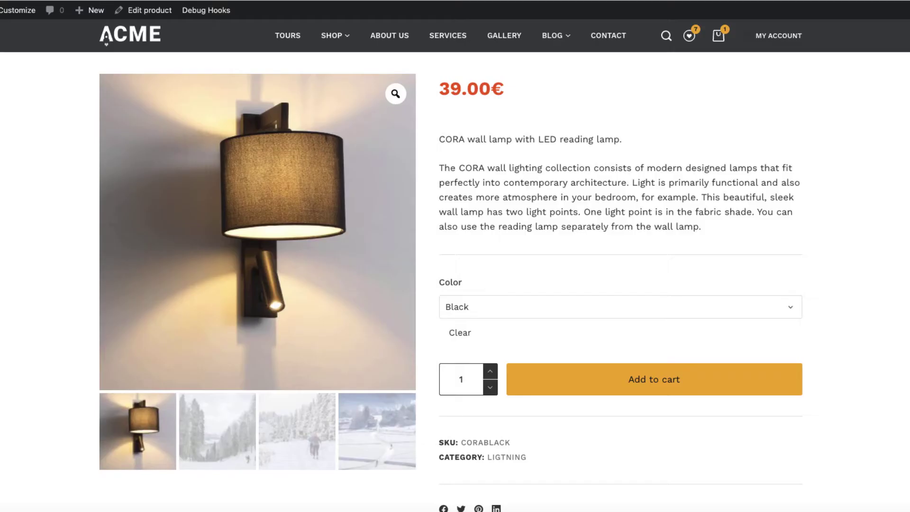
# Switch the lamp's color to White, browse its enlarged gallery images, and close the gallery
pyautogui.click(488, 307)
pyautogui.click(459, 349)
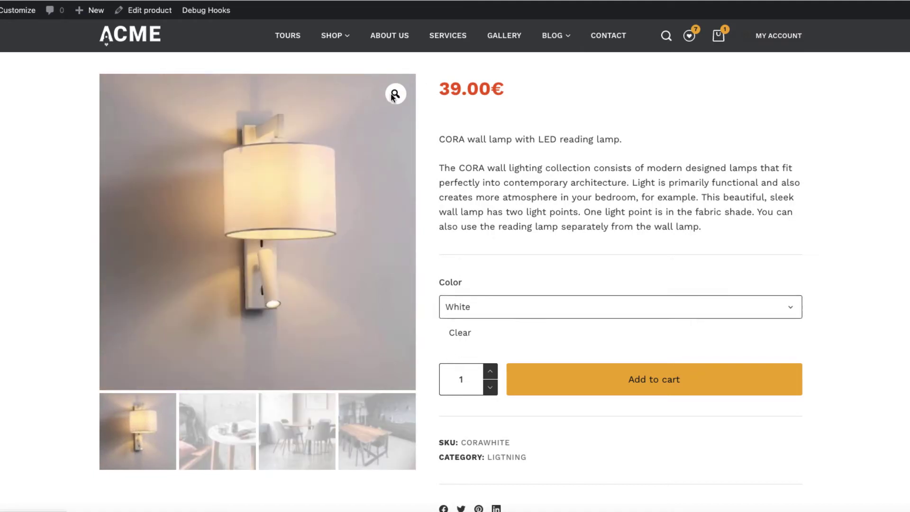
pyautogui.click(395, 93)
pyautogui.press('Right')
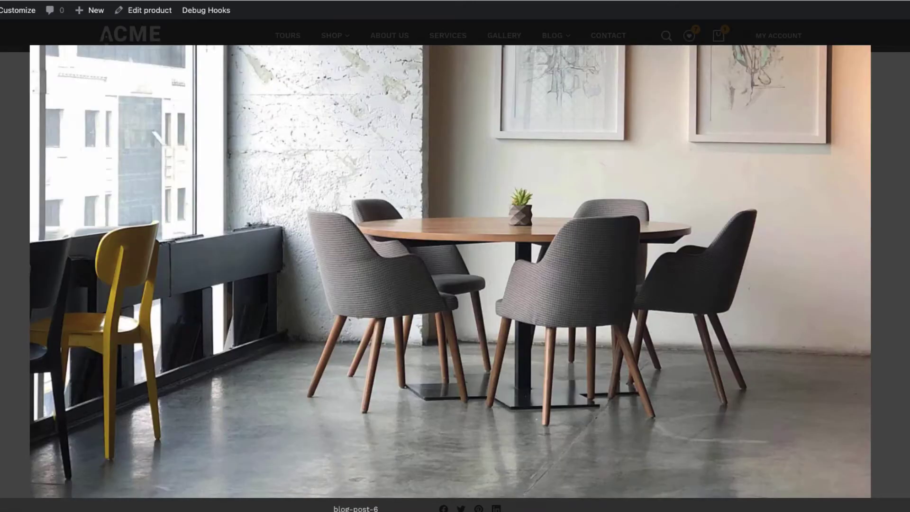
pyautogui.press('Left')
pyautogui.press('Escape')
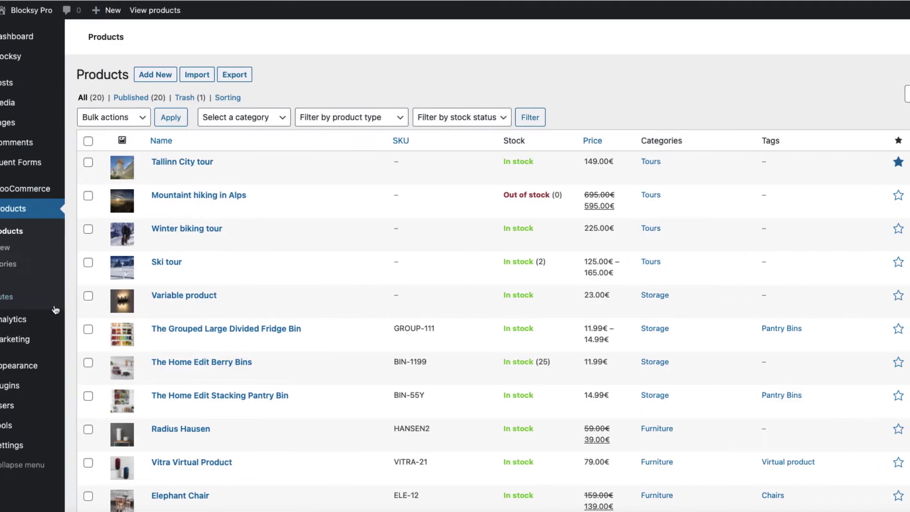
# Search the installable WordPress plugins for "Variation Images Gallery for WooCommerce"
pyautogui.moveTo(10, 386)
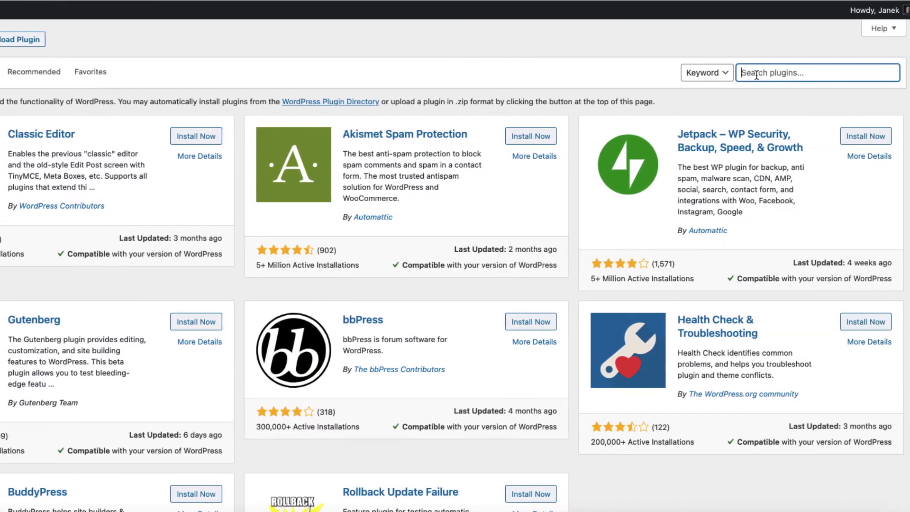
pyautogui.click(747, 71)
pyautogui.write('Variation Images Gallery for WooCommerce')
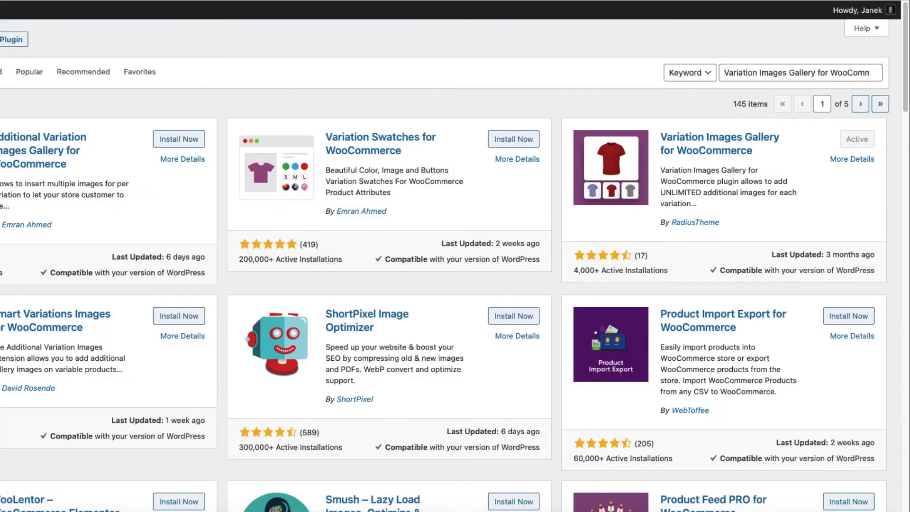
# Open the Variation Gallery section of the WooCommerce settings
pyautogui.moveTo(70, 271)
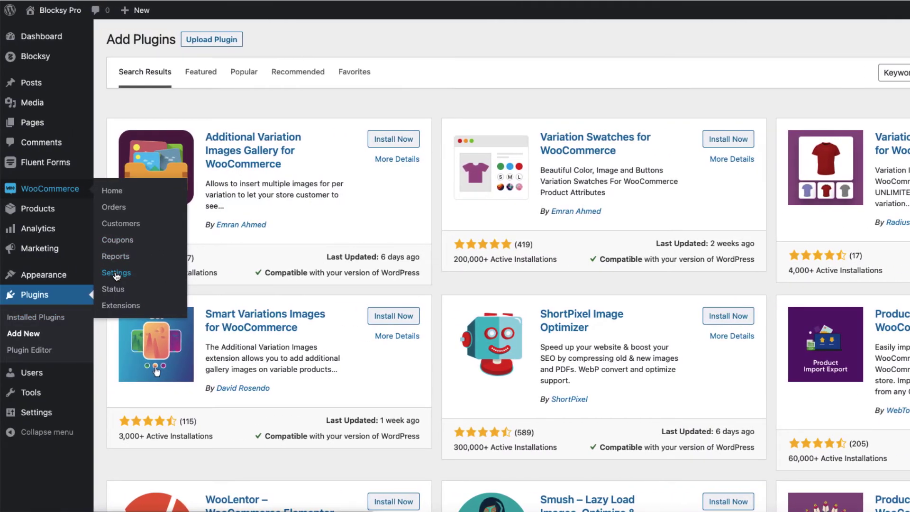
pyautogui.click(71, 272)
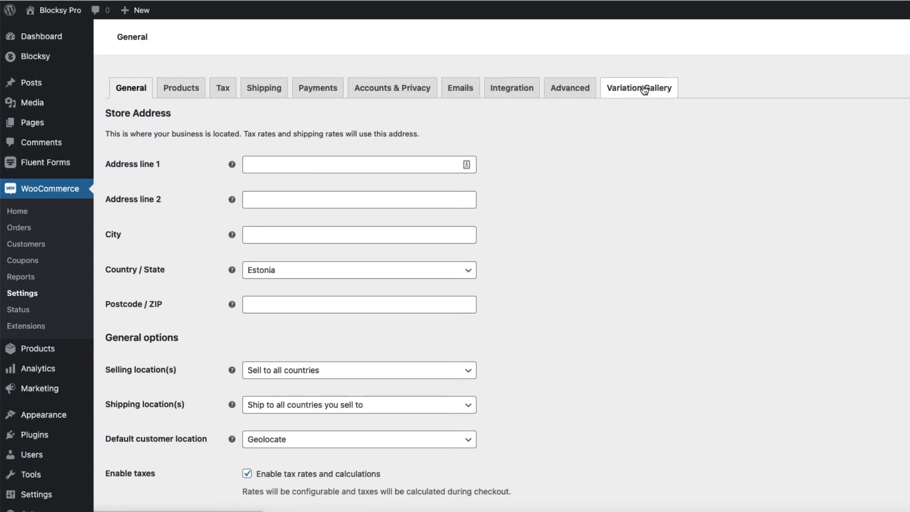
pyautogui.click(644, 89)
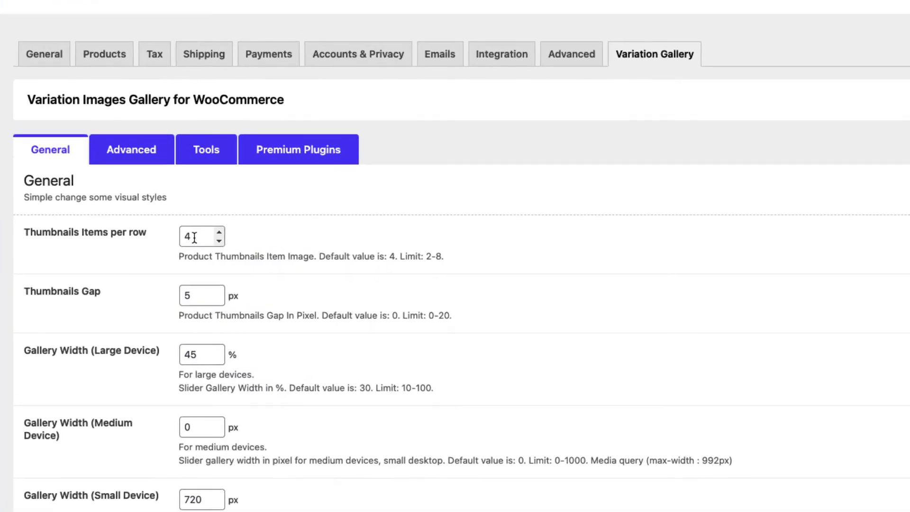
# Review the General gallery settings, including thumbnail gap, gallery widths per device, bottom gap, and the gallery reset option
pyautogui.click(188, 296)
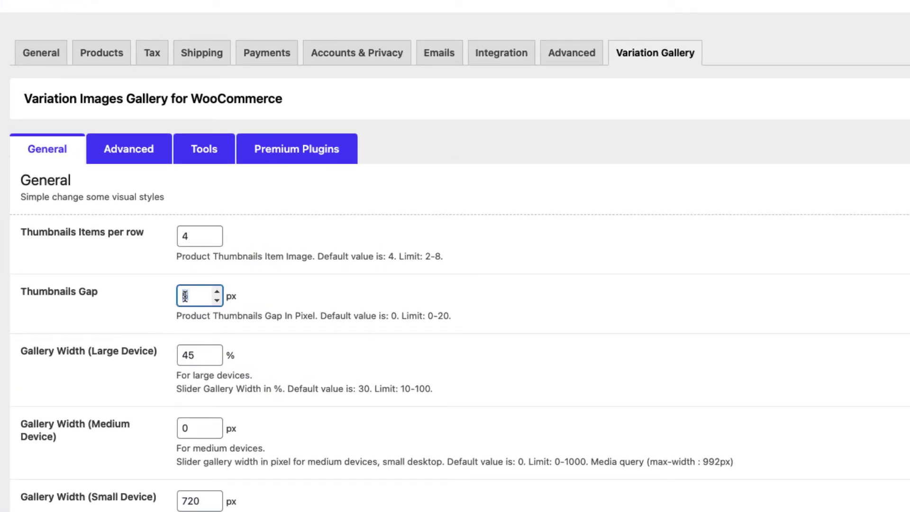
pyautogui.click(196, 355)
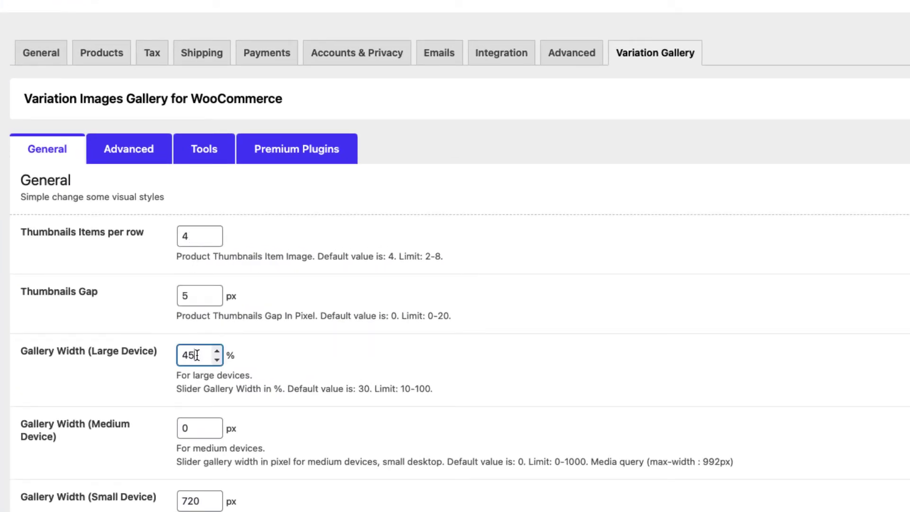
pyautogui.scroll(-4, 339, 334)
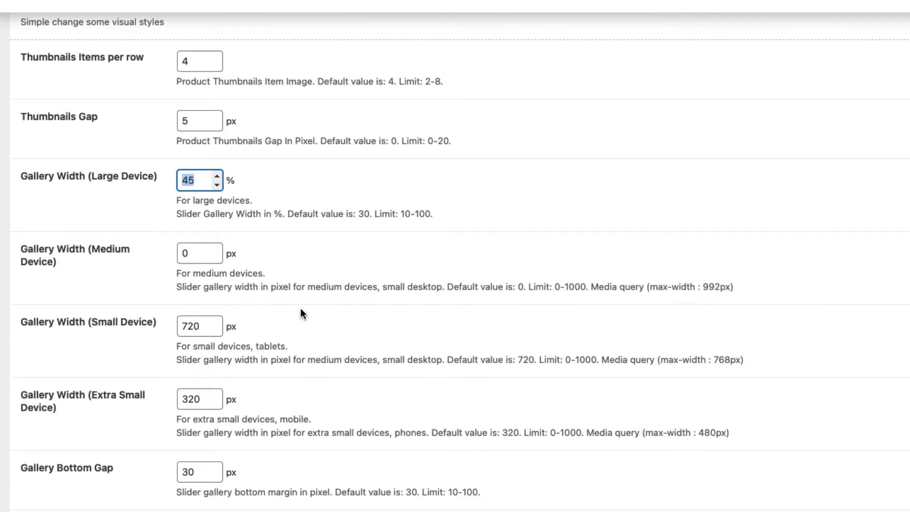
pyautogui.scroll(-2, 293, 301)
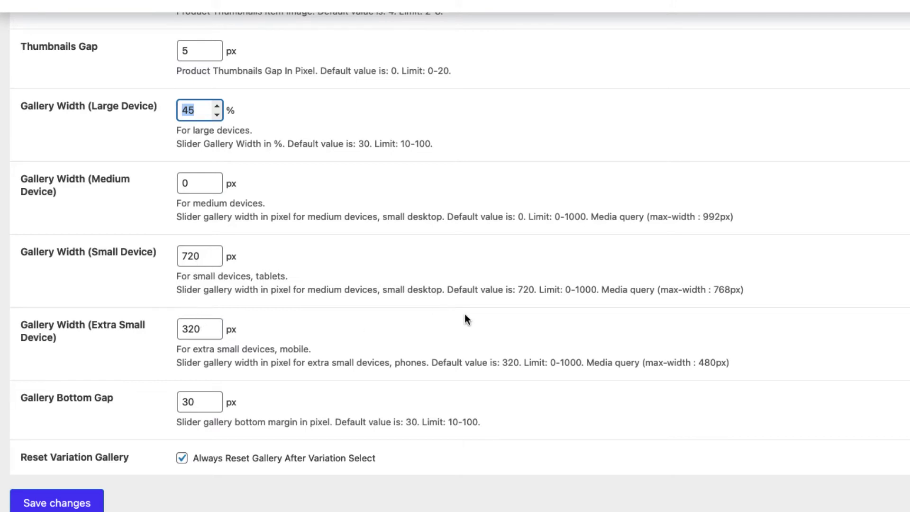
pyautogui.click(477, 478)
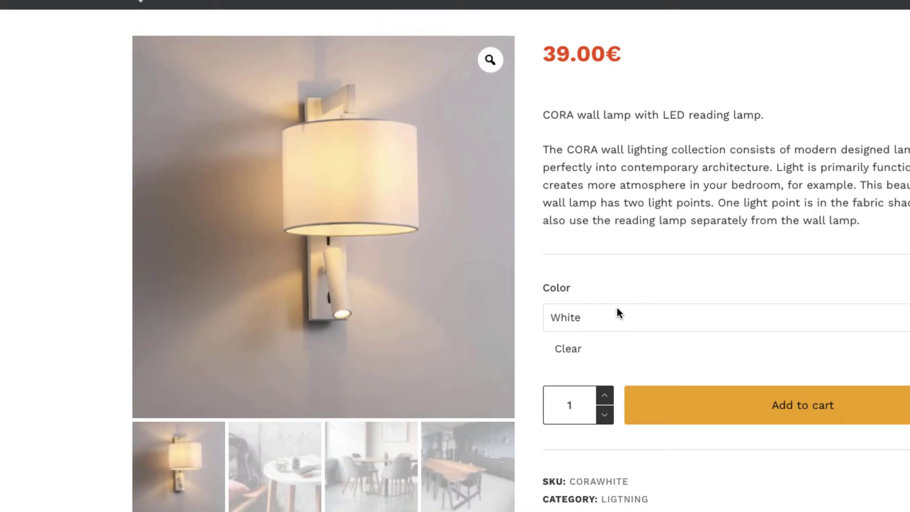
# On the lamp's product page, change the color to Black to check how the gallery resets
pyautogui.click(609, 318)
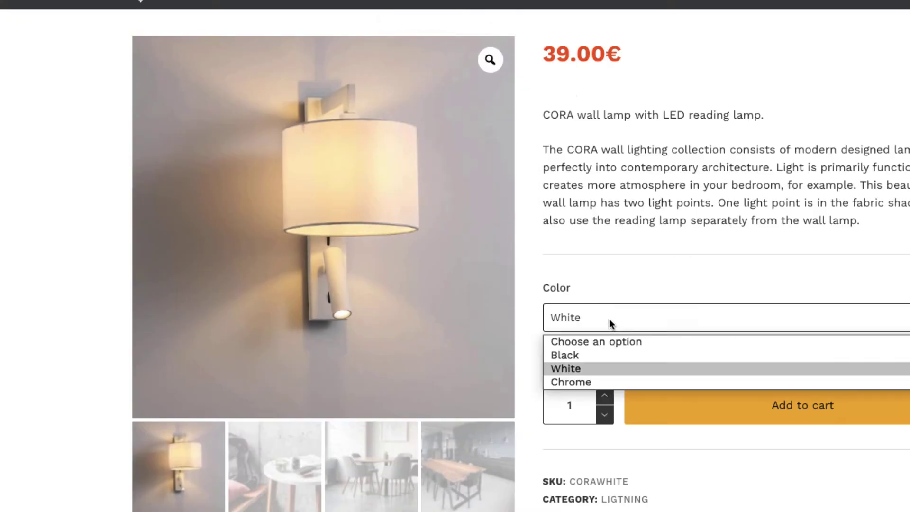
pyautogui.click(583, 354)
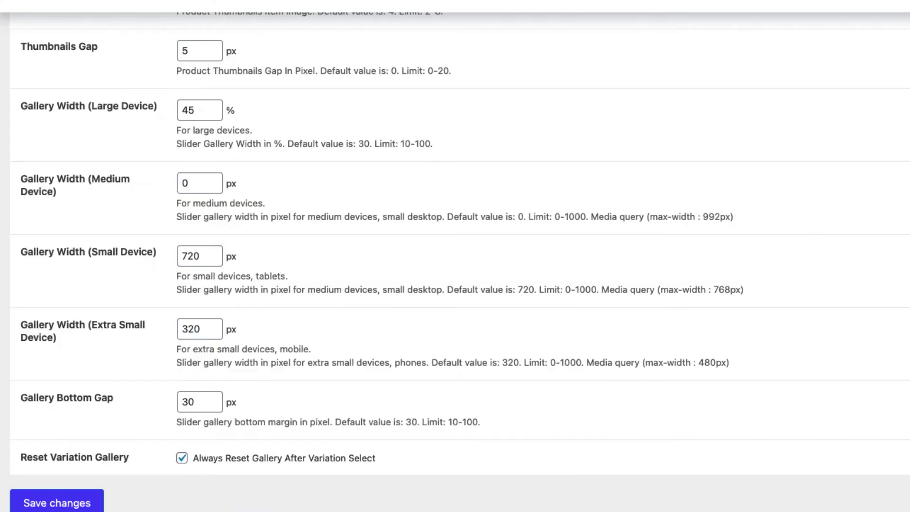
# In the plugin's Advanced settings, enable LightBox on image click
pyautogui.scroll(5, 584, 242)
pyautogui.click(129, 137)
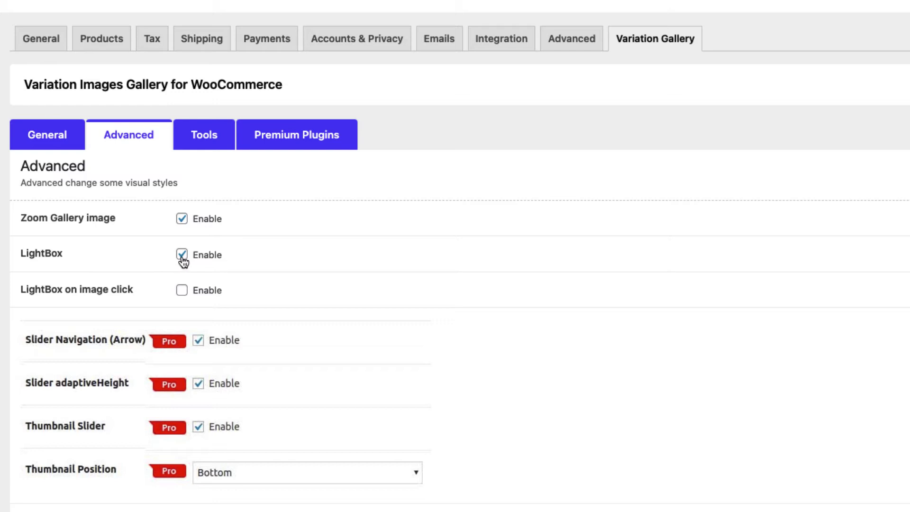
pyautogui.scroll(-1, 182, 262)
pyautogui.scroll(-3, 182, 261)
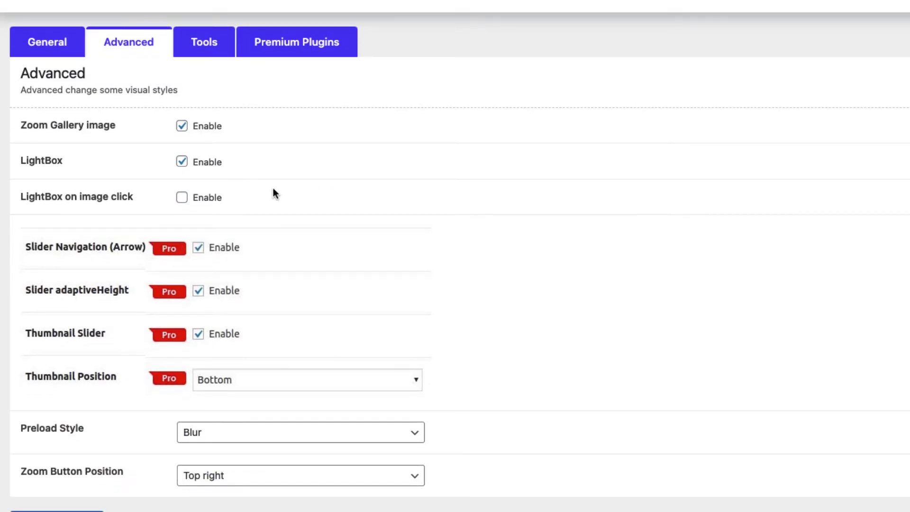
pyautogui.click(182, 198)
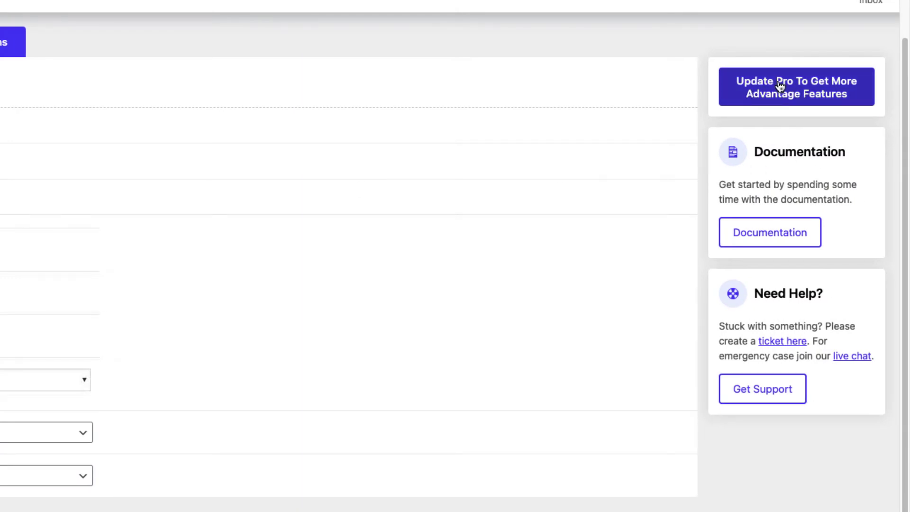
# Open the Pro version's purchase page and review its licence prices and features
pyautogui.click(779, 86)
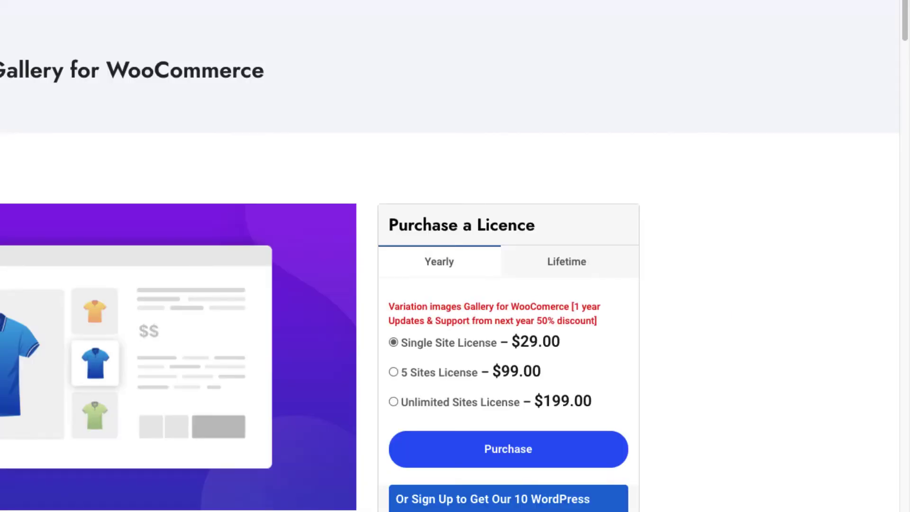
pyautogui.scroll(-3, 104, 192)
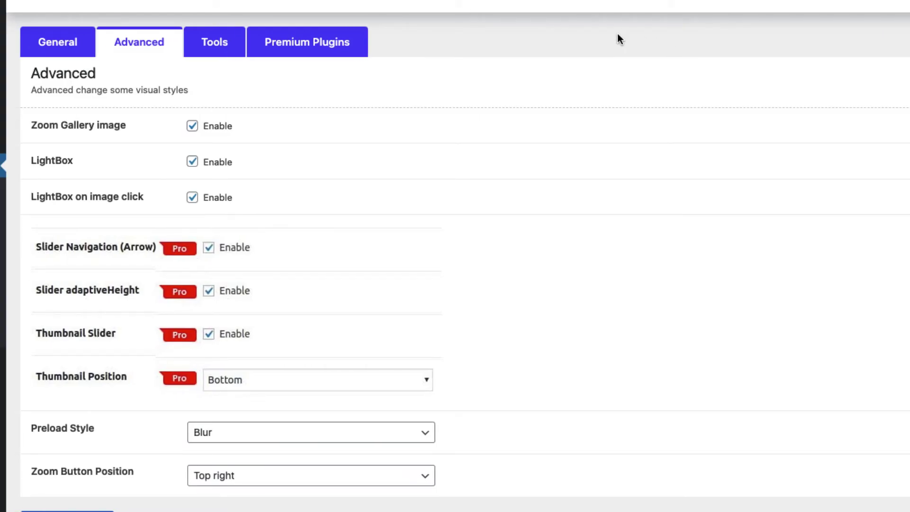
# Check the Preload Style options and preview the loading effect on the lamp's product page by switching to White and reloading
pyautogui.click(238, 435)
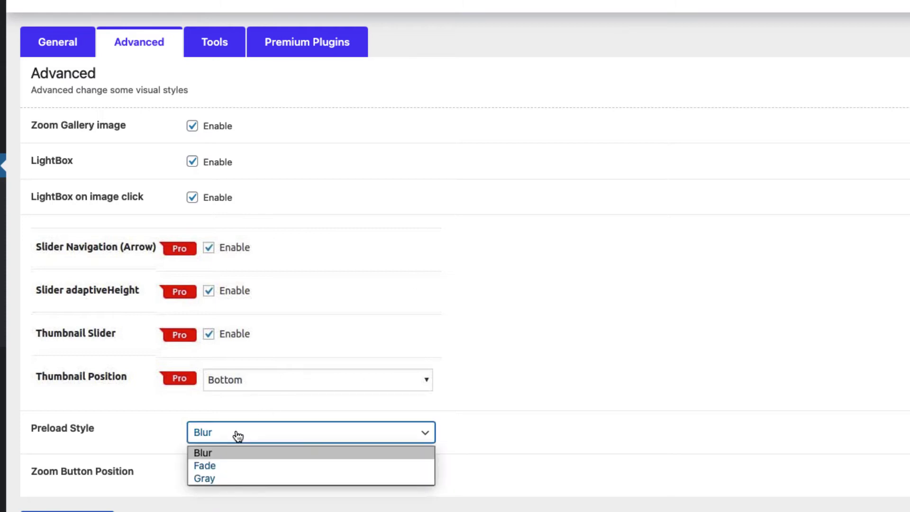
pyautogui.click(254, 506)
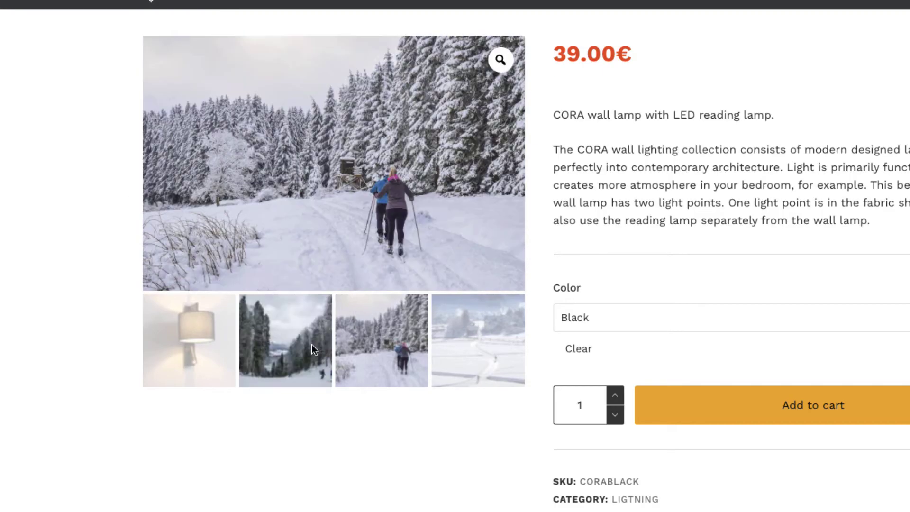
pyautogui.click(613, 318)
pyautogui.click(612, 367)
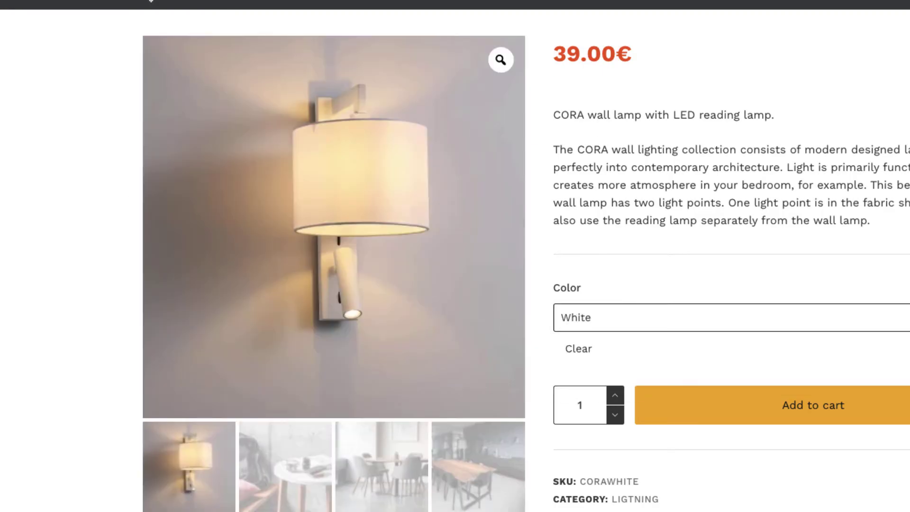
pyautogui.press('F5')
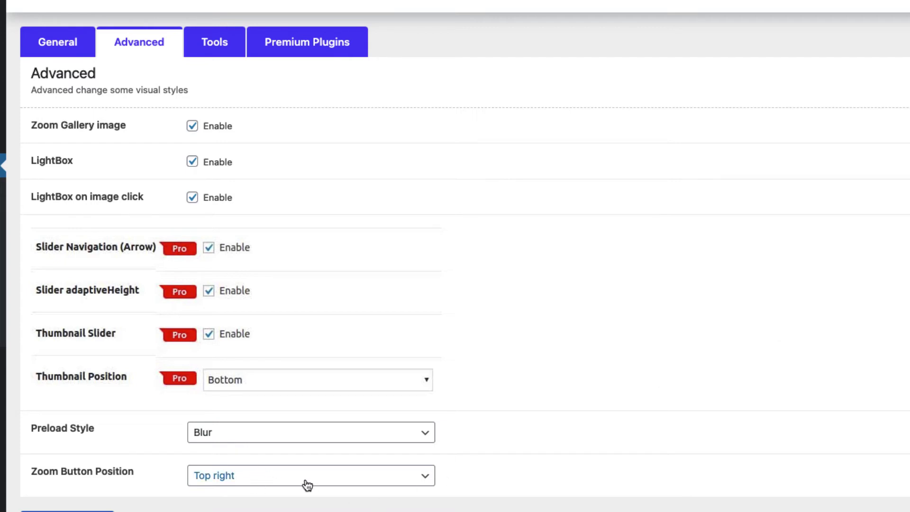
# Open the plugin's Tools settings to review the option for deleting all data
pyautogui.click(218, 53)
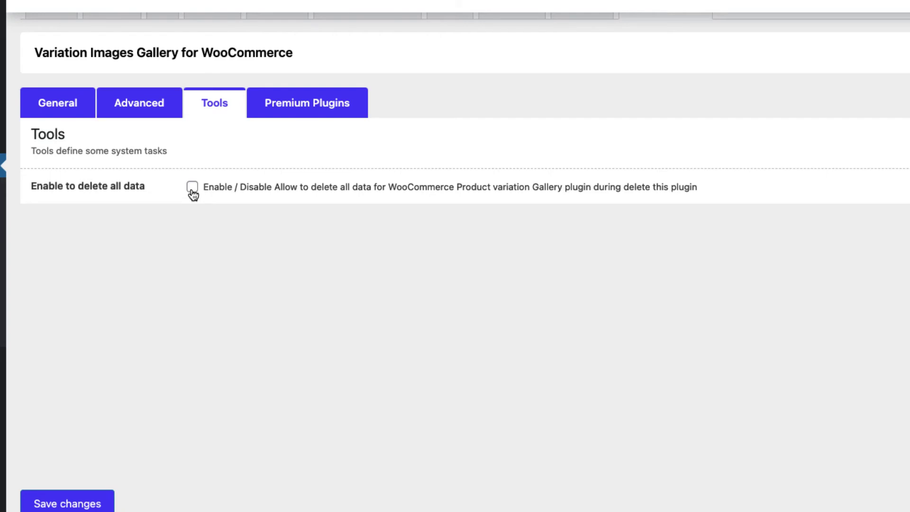
# Save the plugin's Tools settings with the delete-all-data option left off
pyautogui.click(95, 503)
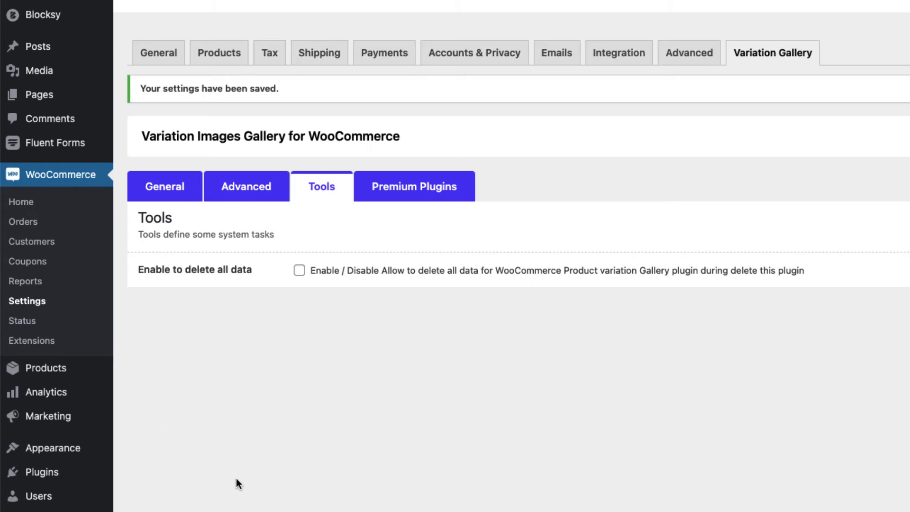
# Open the list of all products and filter it by the Variable product type
pyautogui.moveTo(59, 373)
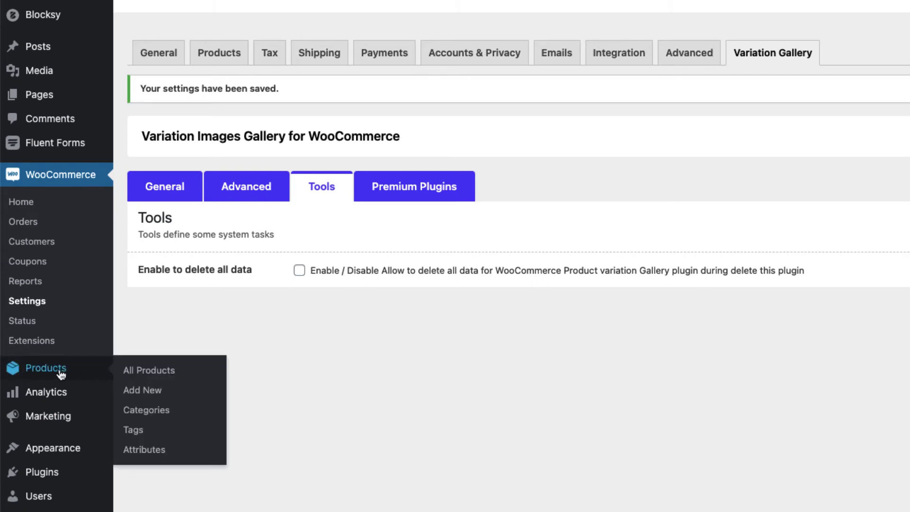
pyautogui.click(150, 373)
pyautogui.click(452, 97)
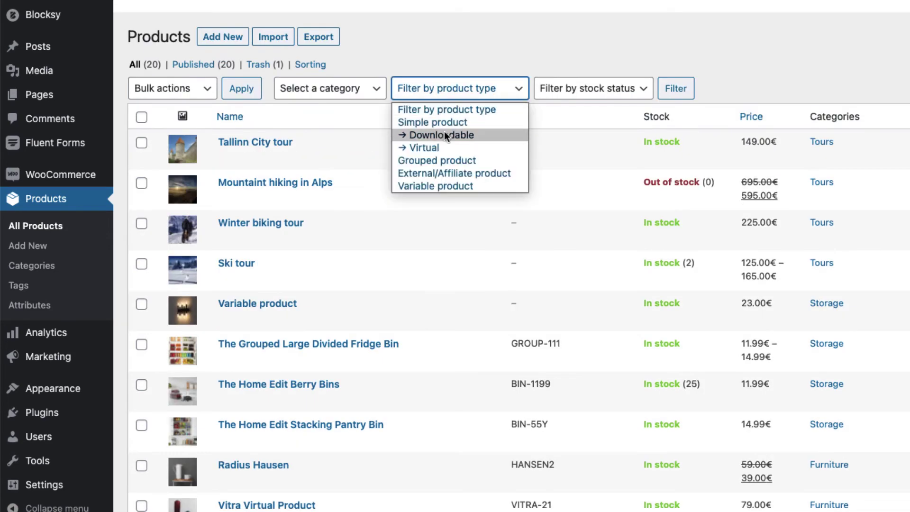
pyautogui.click(436, 185)
pyautogui.click(687, 93)
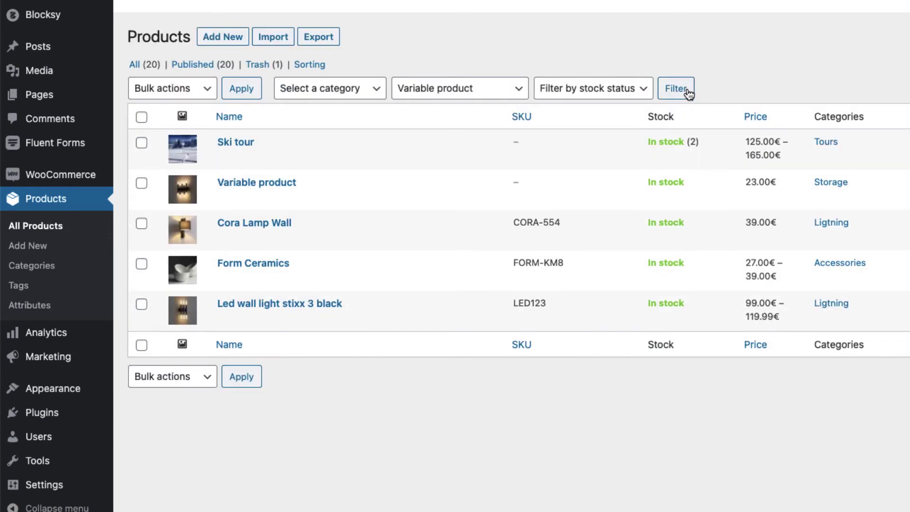
# Open the product named "Variable product" for editing and expand its Black variation
pyautogui.click(279, 185)
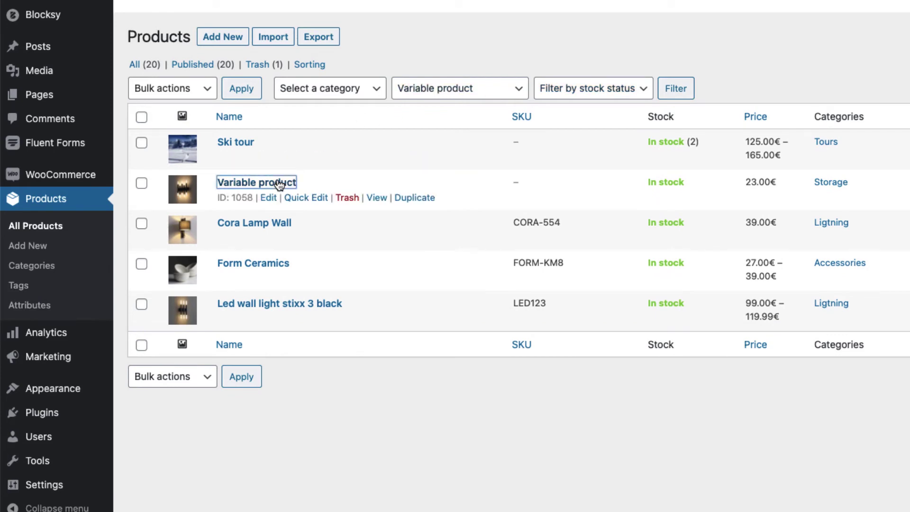
pyautogui.scroll(-10, 531, 319)
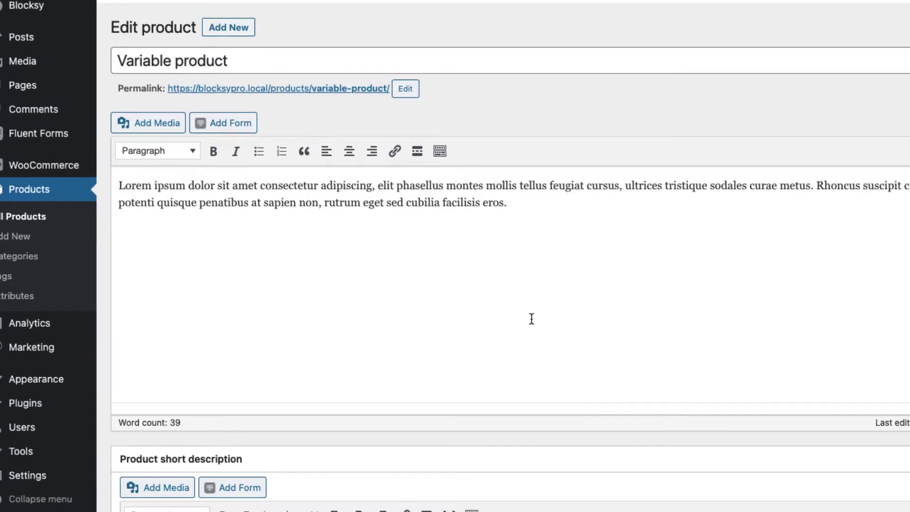
pyautogui.scroll(-5, 469, 271)
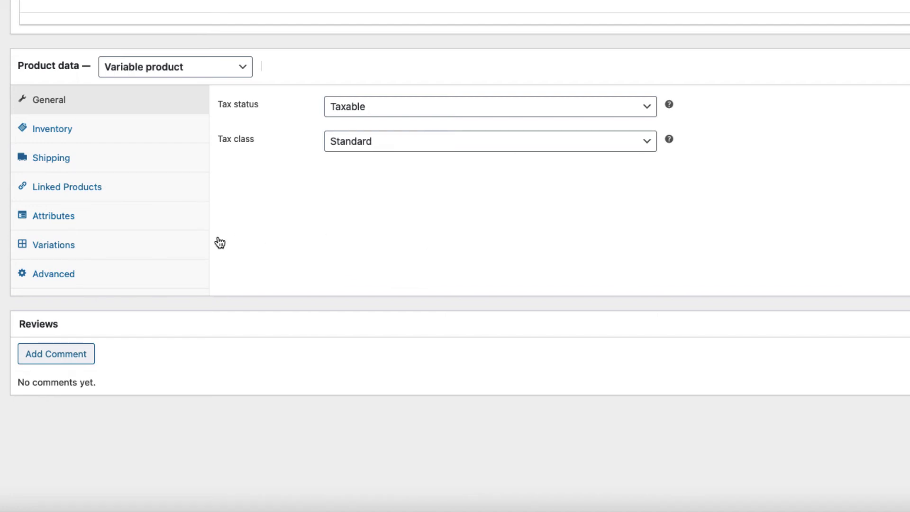
pyautogui.click(98, 243)
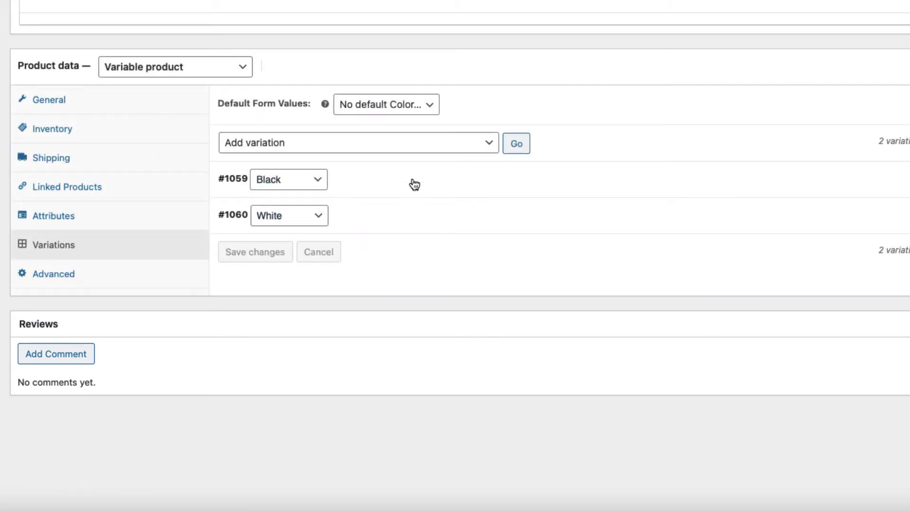
pyautogui.click(415, 184)
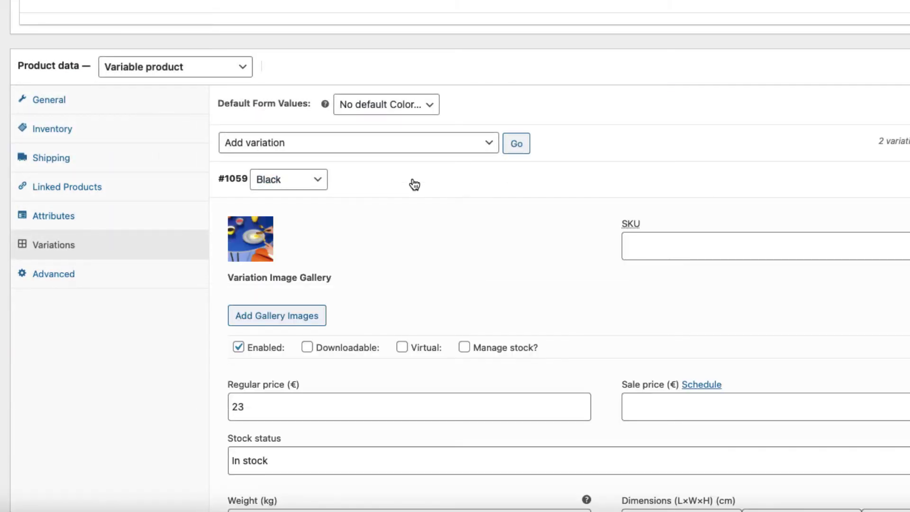
# Replace the Black variation's main image with the mountain sunset photo from the media library
pyautogui.click(262, 232)
pyautogui.click(262, 232)
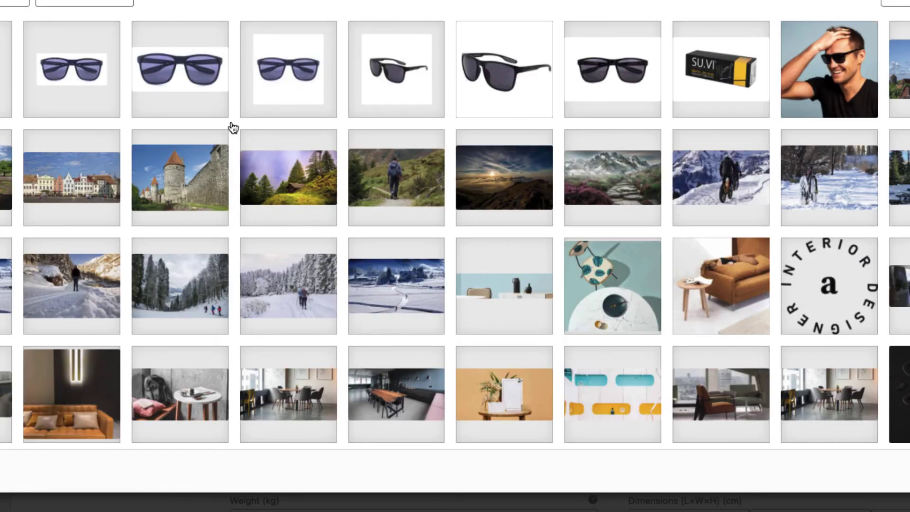
pyautogui.click(423, 191)
pyautogui.click(471, 179)
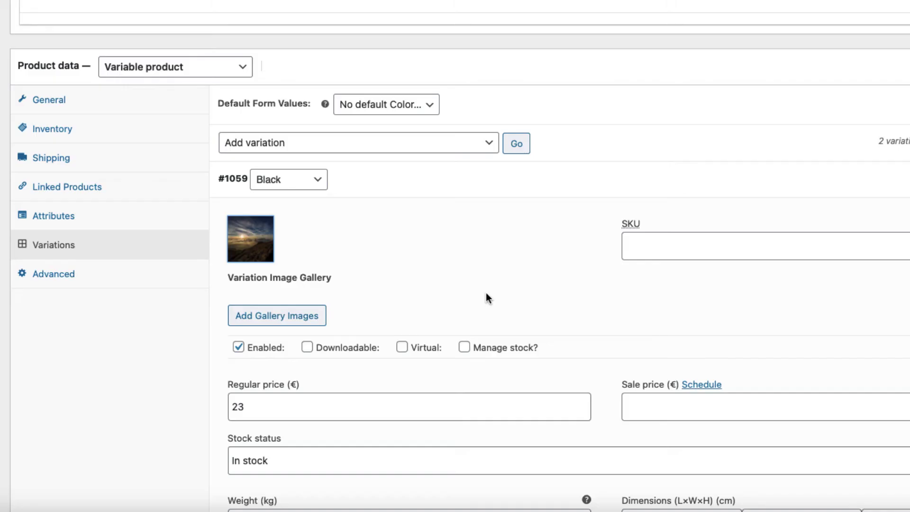
# Add the mountain path and three winter bike photos to the Black variation's gallery and move the white-wheeled bike photo to first place
pyautogui.scroll(-3, 338, 275)
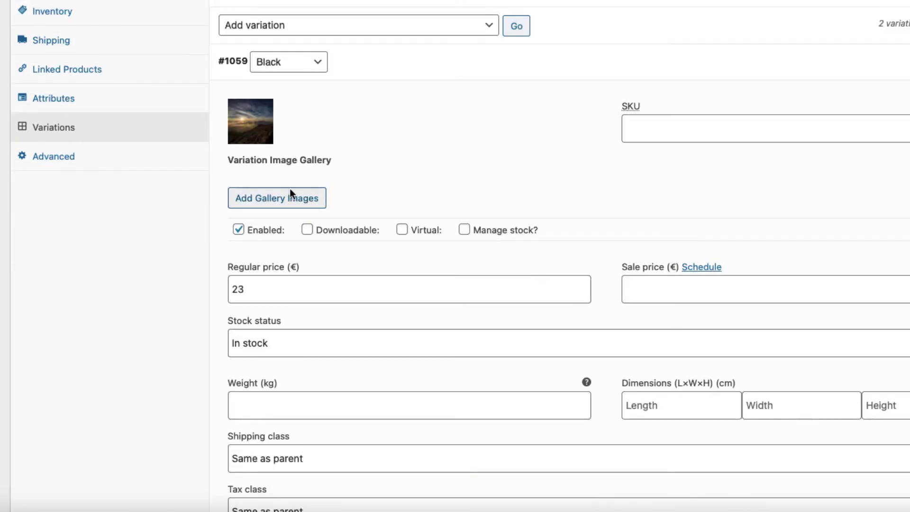
pyautogui.click(300, 202)
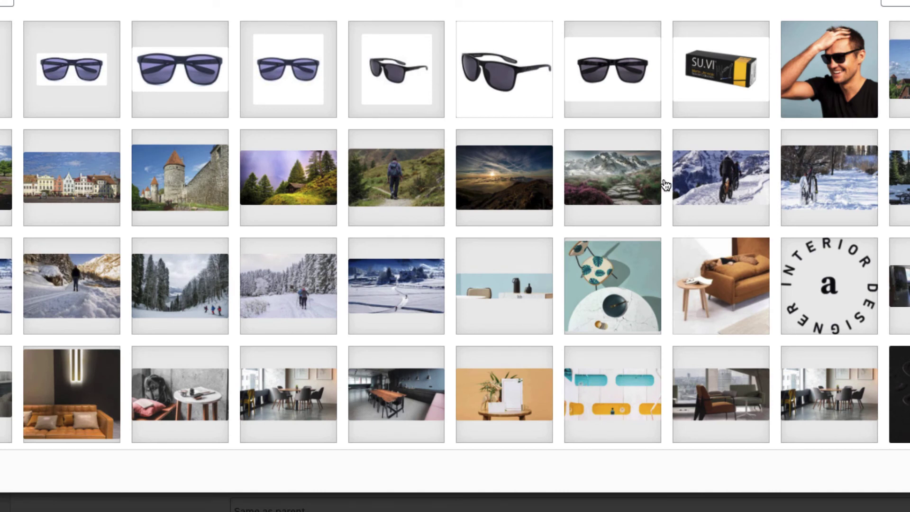
pyautogui.click(624, 176)
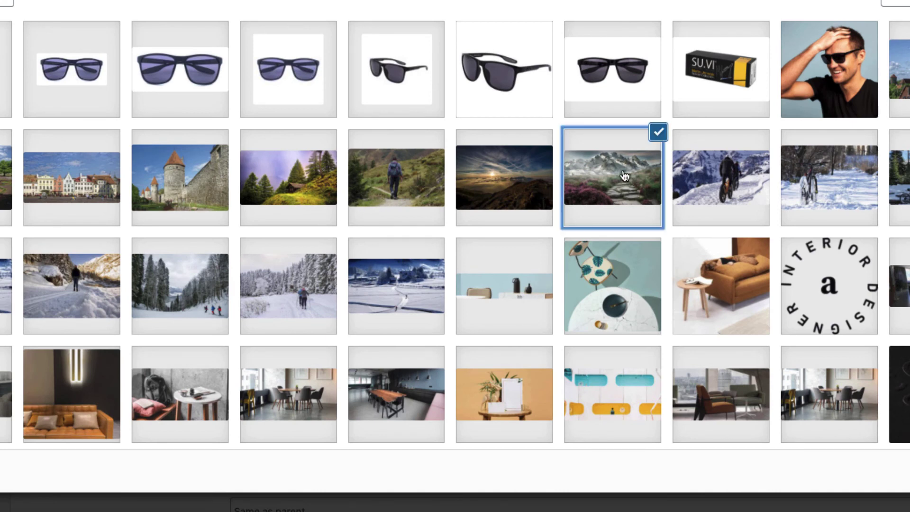
pyautogui.click(720, 178)
pyautogui.click(829, 177)
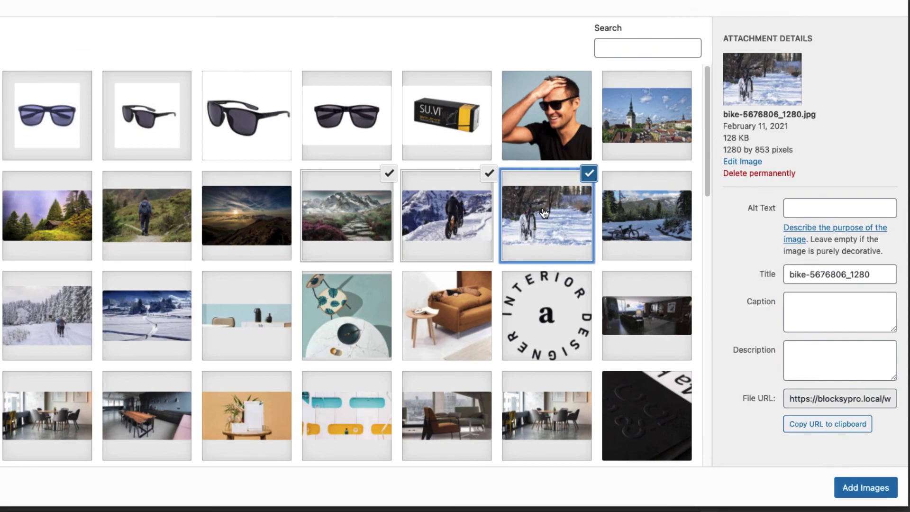
pyautogui.click(646, 215)
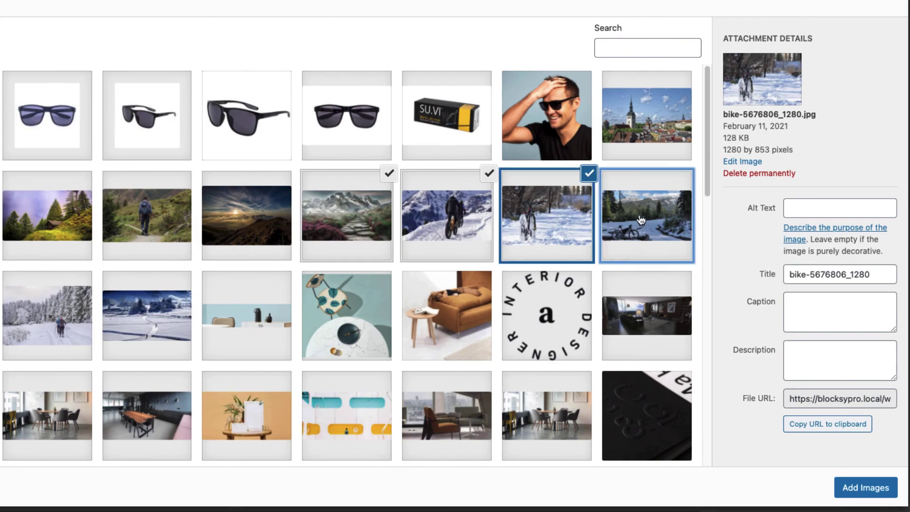
pyautogui.click(858, 492)
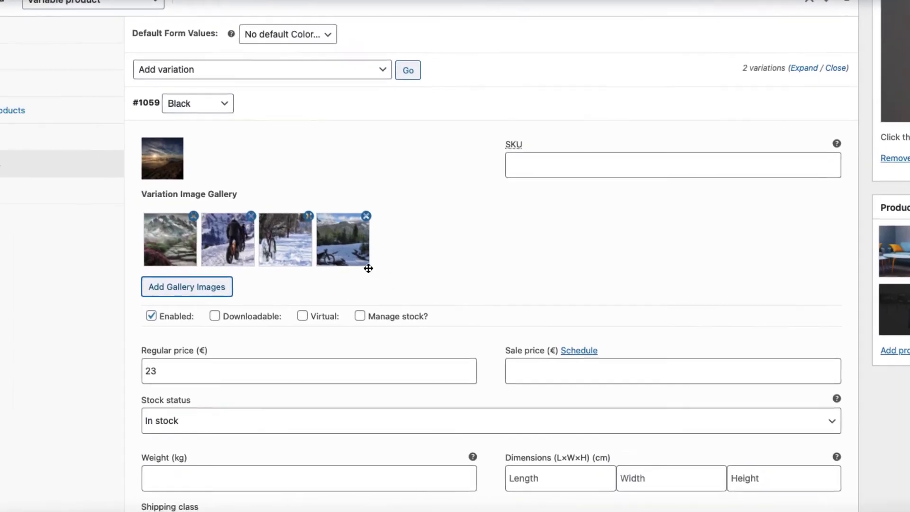
pyautogui.moveTo(139, 244); pyautogui.dragTo(30, 239)
pyautogui.moveTo(246, 232); pyautogui.dragTo(232, 234)
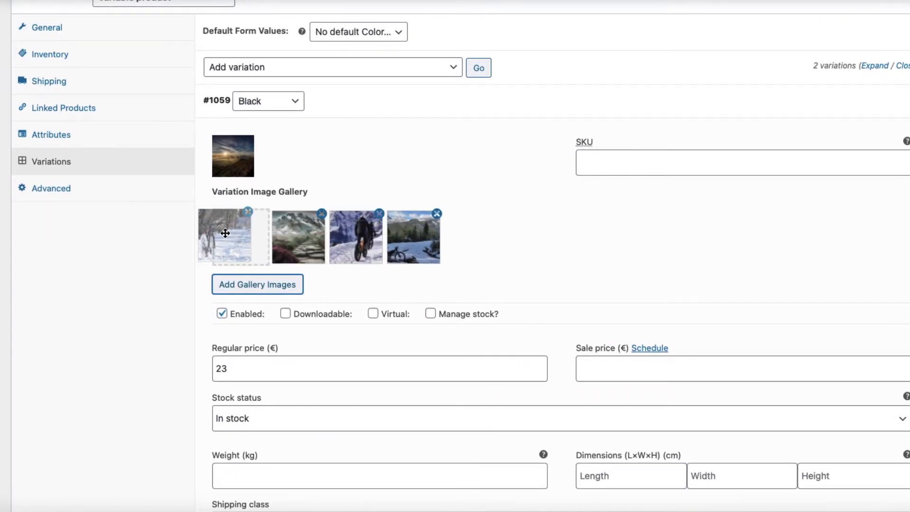
# Expand the White variation and replace its main image with the black picture of scattered white letters
pyautogui.scroll(-4, 447, 260)
pyautogui.scroll(-4, 447, 264)
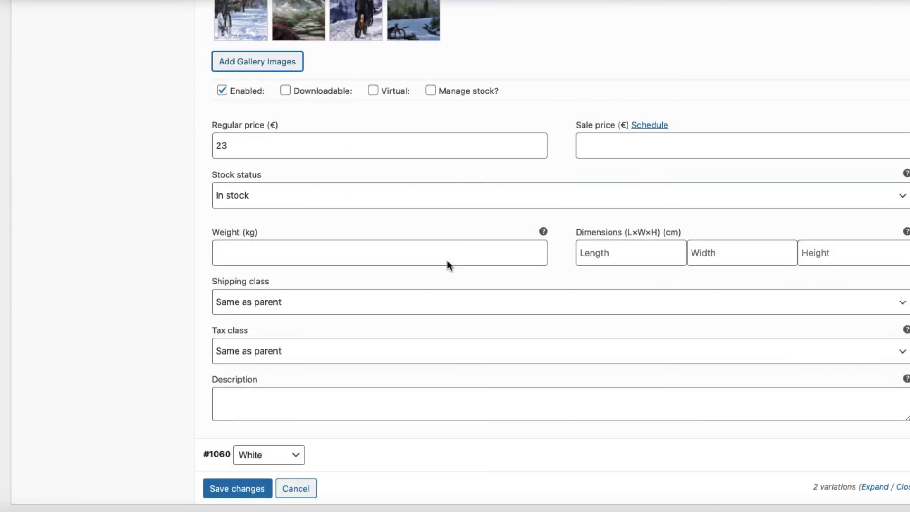
pyautogui.click(418, 329)
pyautogui.scroll(-4, 419, 325)
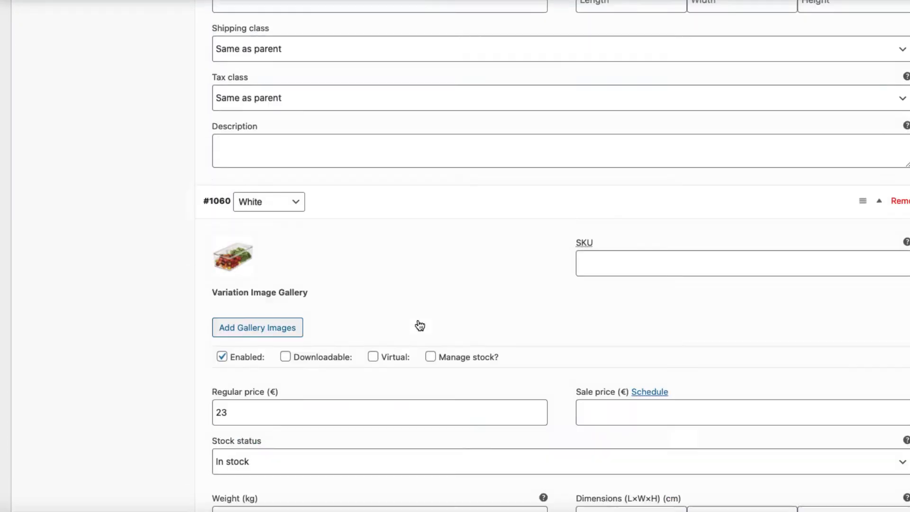
pyautogui.click(245, 189)
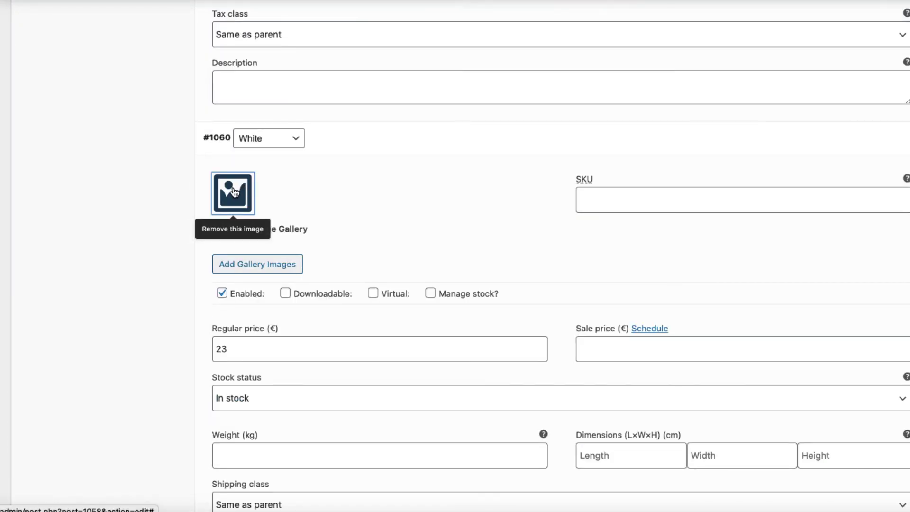
pyautogui.click(233, 191)
pyautogui.scroll(-2, 142, 284)
pyautogui.click(59, 277)
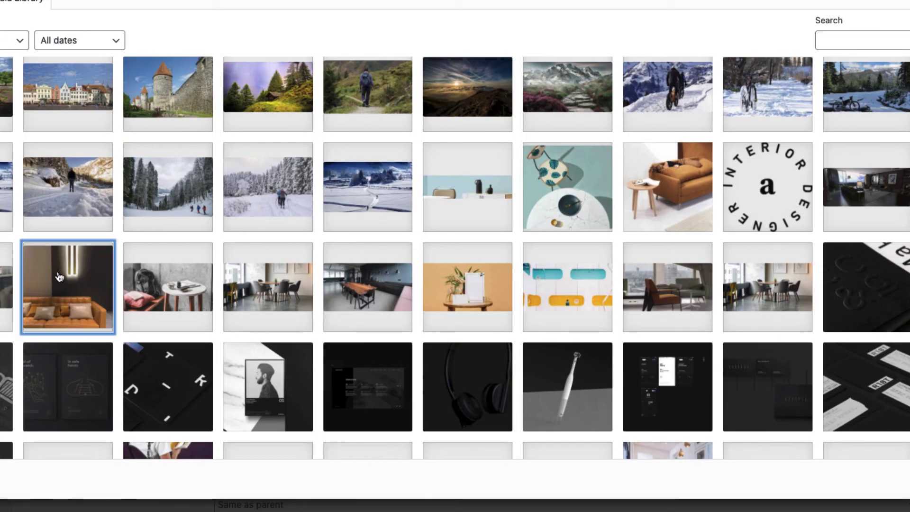
pyautogui.click(181, 379)
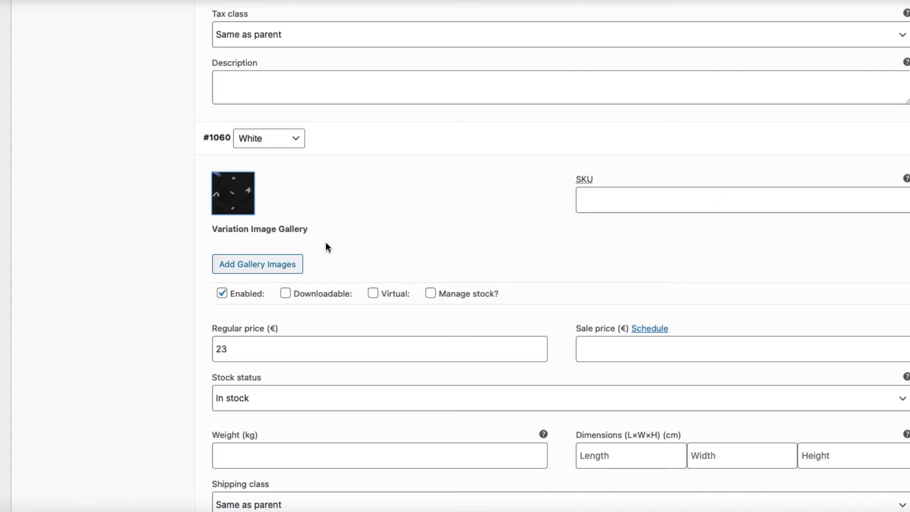
# Add four adjacent interior pictures, from the teal and yellow shapes to the dining table, to the White variation's gallery
pyautogui.click(260, 263)
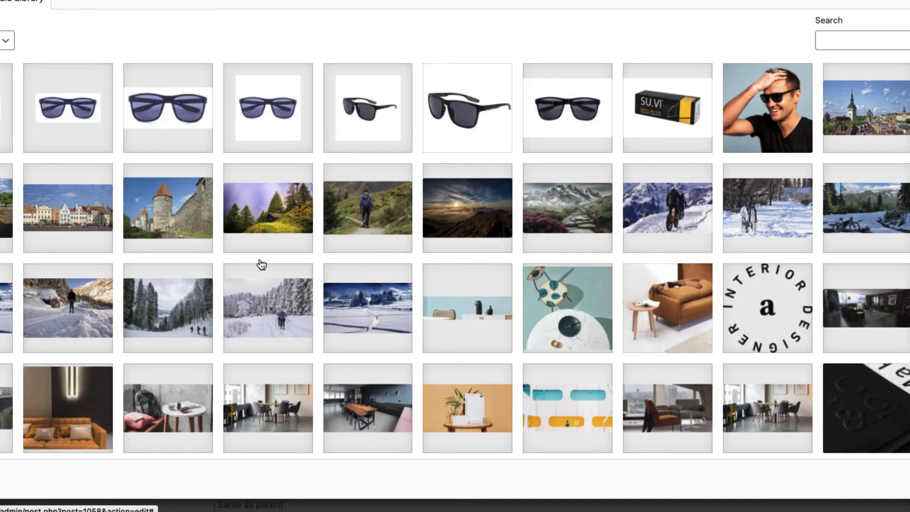
pyautogui.scroll(-3, 516, 297)
pyautogui.click(549, 260)
pyautogui.keyDown('shift'); pyautogui.click(301, 256); pyautogui.keyUp('shift')
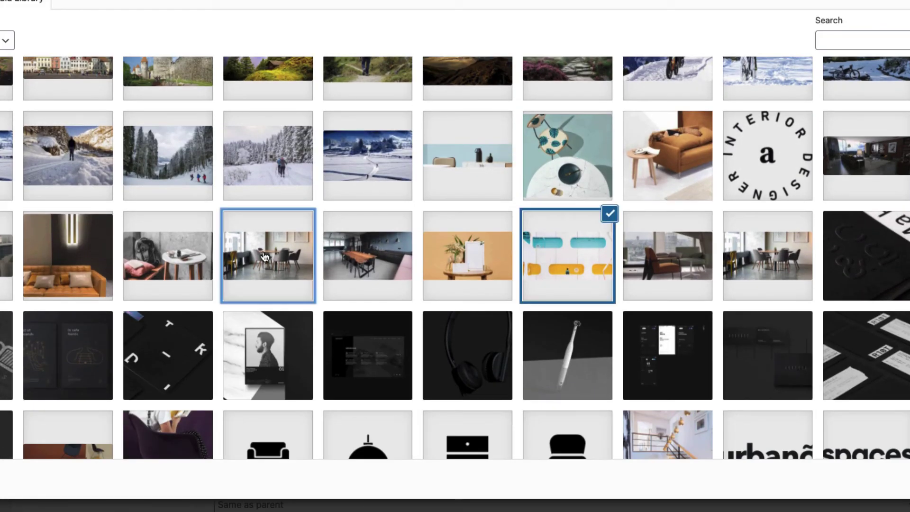
pyautogui.scroll(-5, 435, 371)
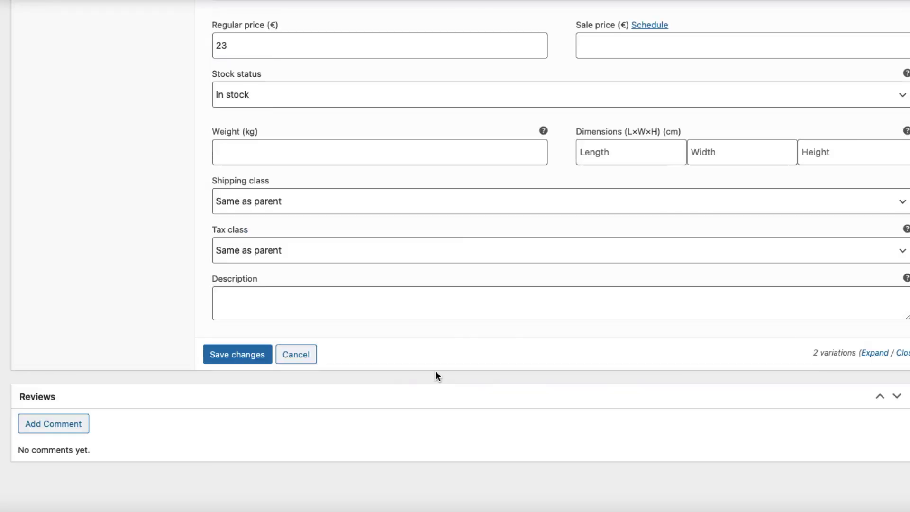
# Save the changes to the variations and update the product
pyautogui.click(241, 356)
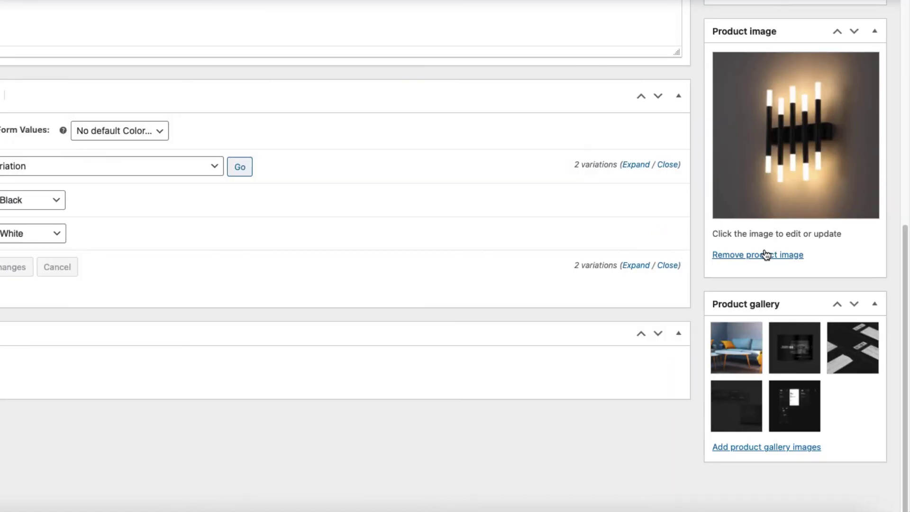
pyautogui.scroll(10, 739, 255)
pyautogui.click(855, 231)
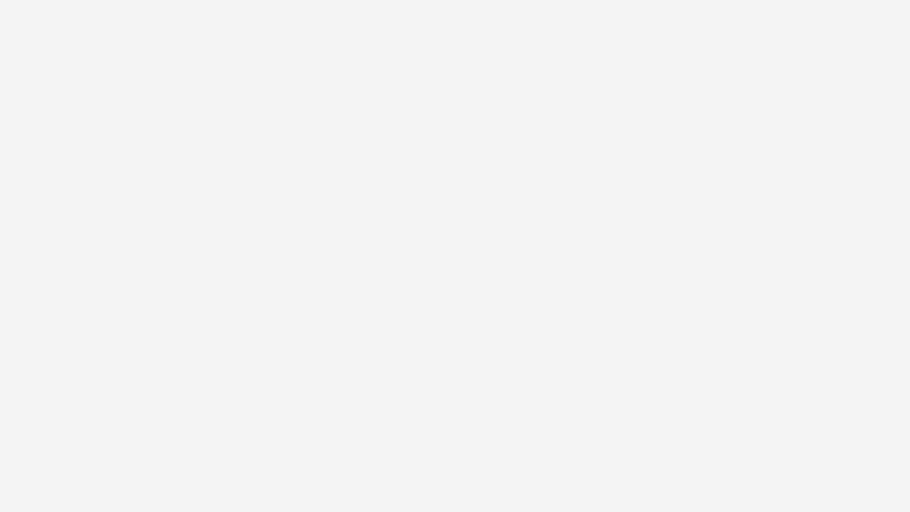
# On the product's shop page, browse the Black variation's gallery images in the lightbox and close it
pyautogui.scroll(-4, 722, 295)
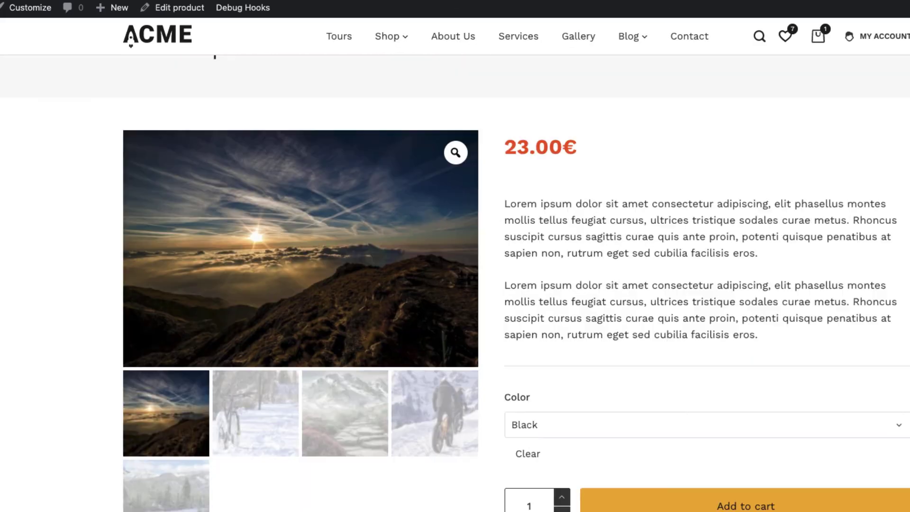
pyautogui.click(455, 152)
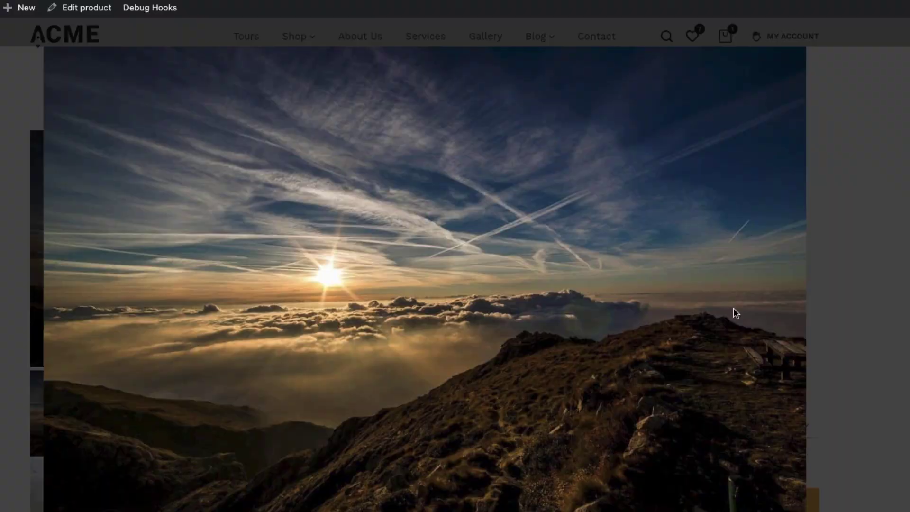
pyautogui.press('Right')
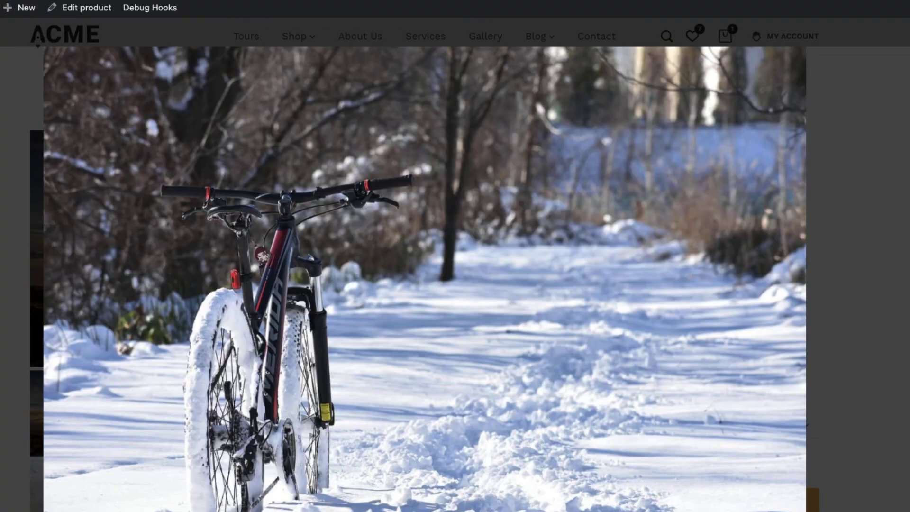
pyautogui.press('Right')
pyautogui.press('Right')
pyautogui.press('Escape')
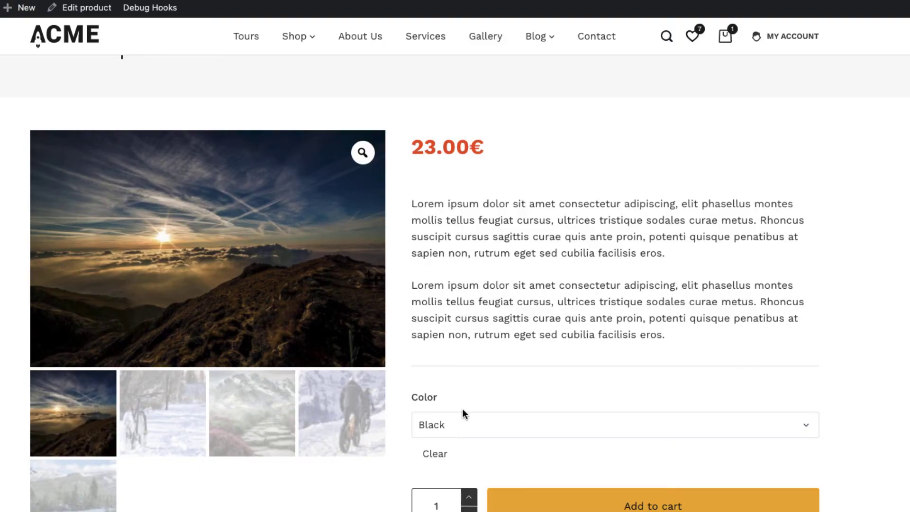
# Switch the product's Color to White and look over that variation's gallery
pyautogui.click(457, 429)
pyautogui.click(439, 471)
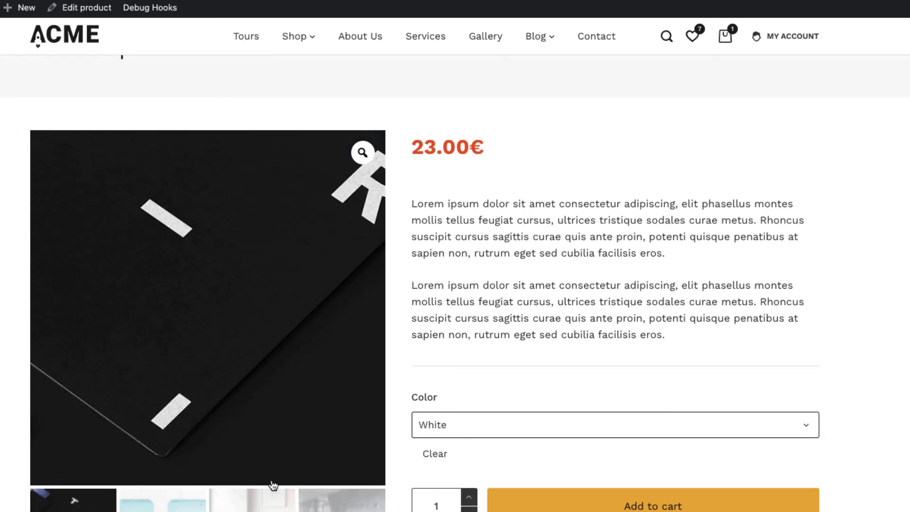
pyautogui.scroll(-2, 272, 485)
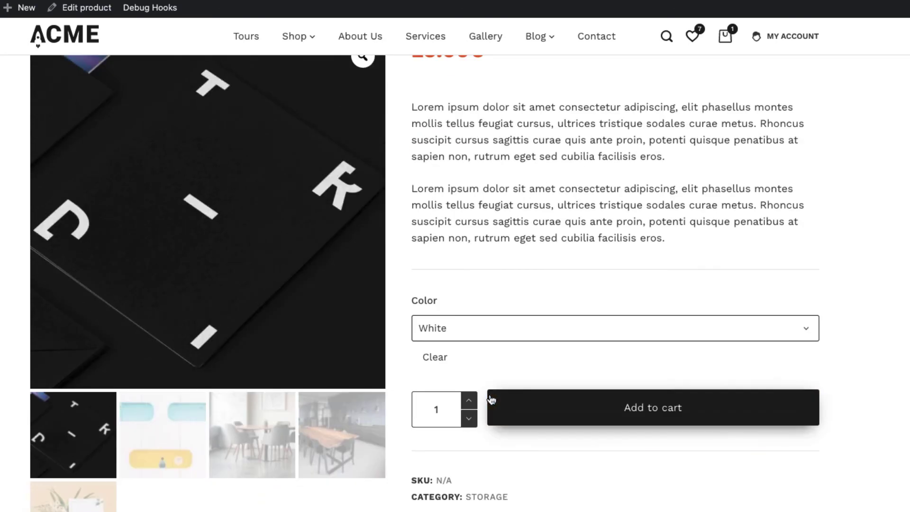
pyautogui.scroll(3, 666, 214)
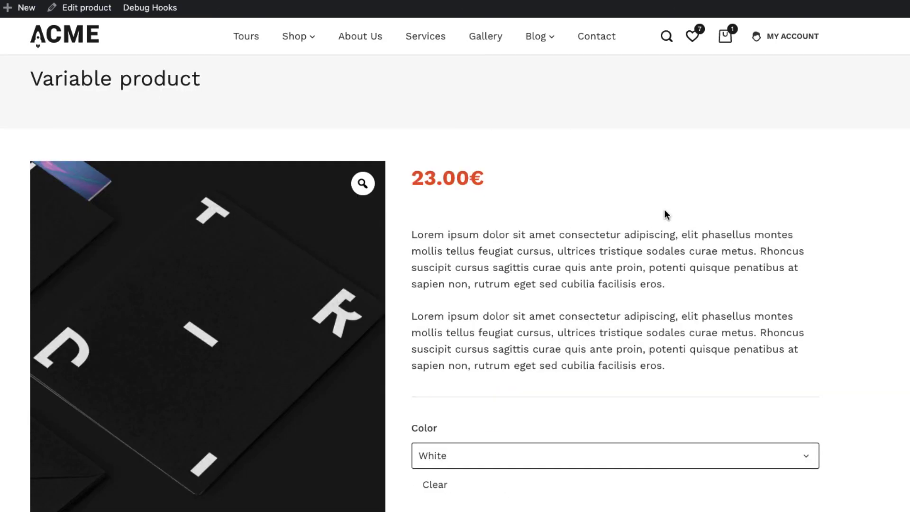